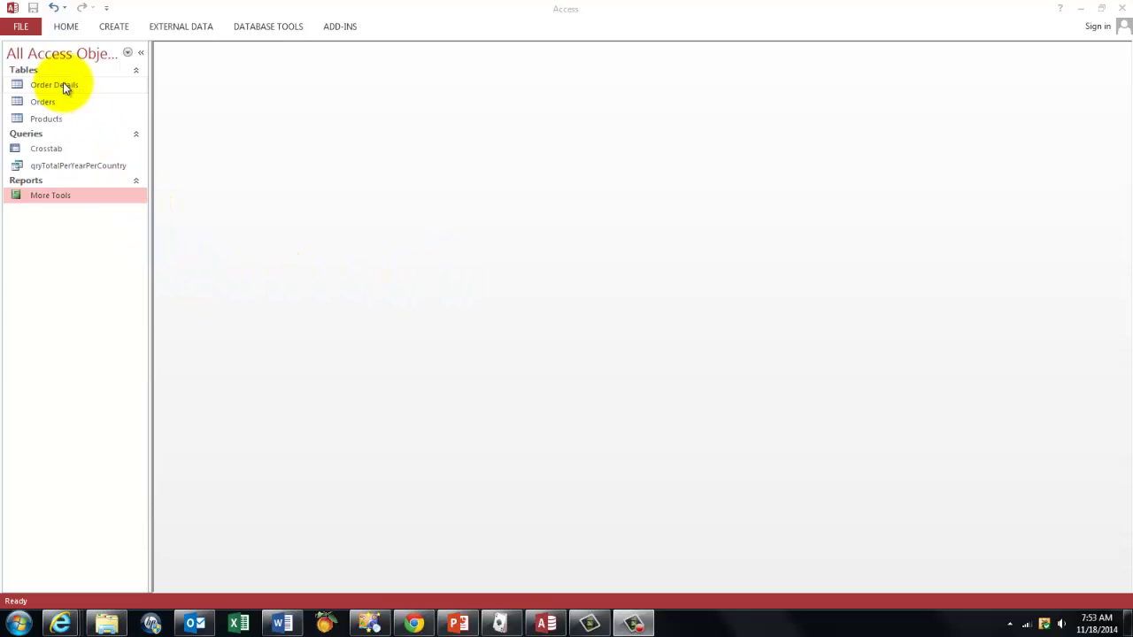
View the relationships between the Products, Order Details and Orders tables, and close the relationships layout.
click(285, 32)
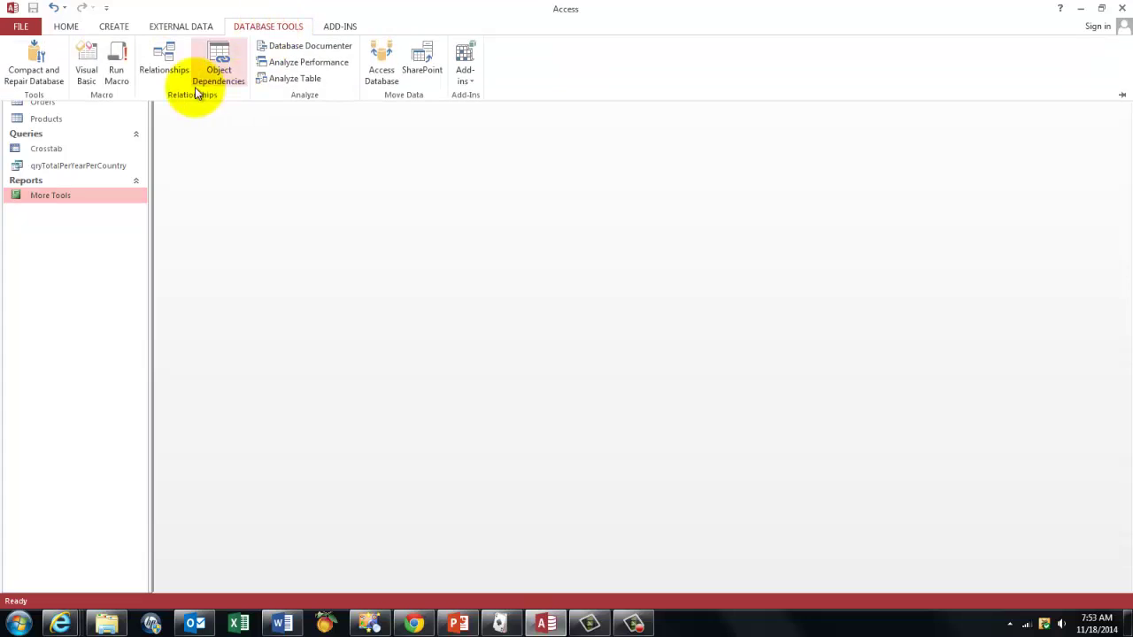
click(163, 63)
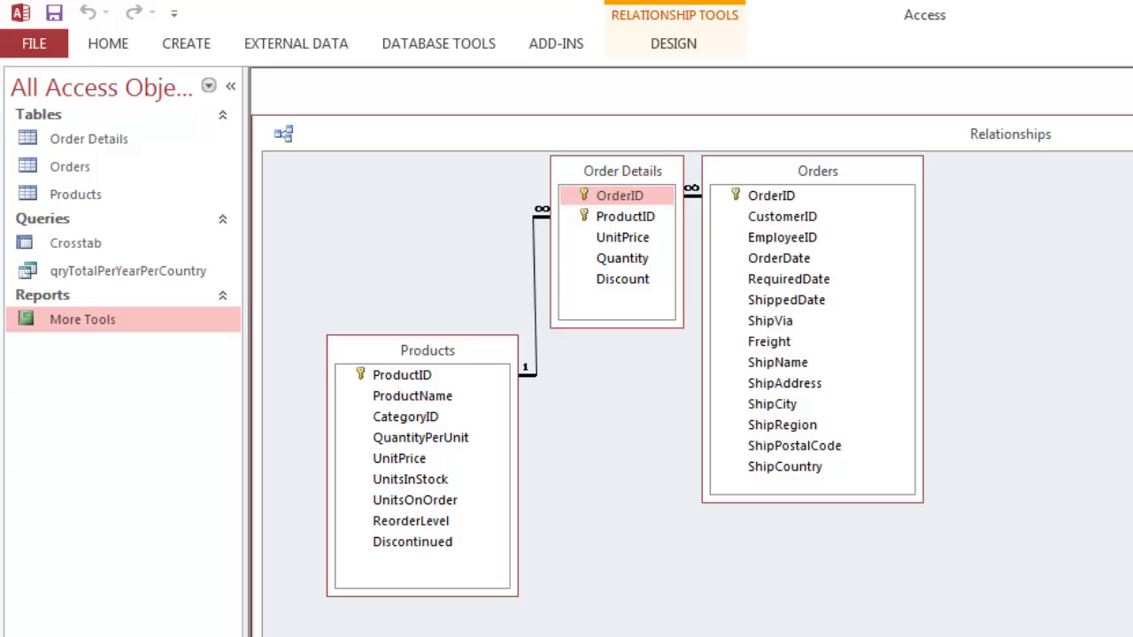
key(ctrl+w)
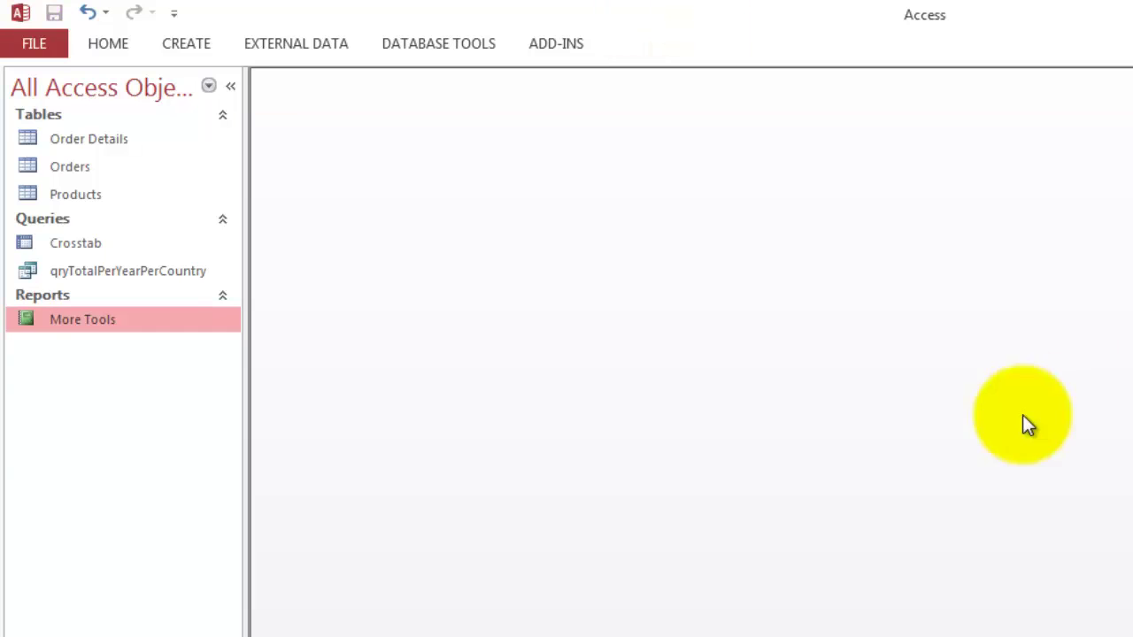
Open qryTotalPerYearPerCountry in design view and examine the full expression of its Year field.
double_click(123, 274)
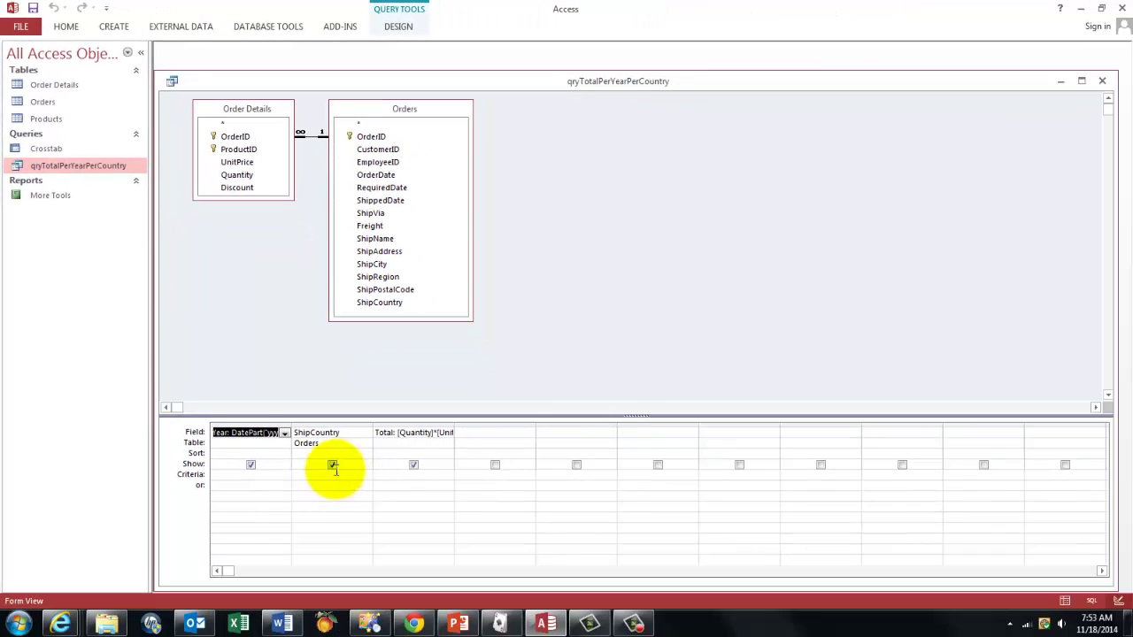
right_click(239, 433)
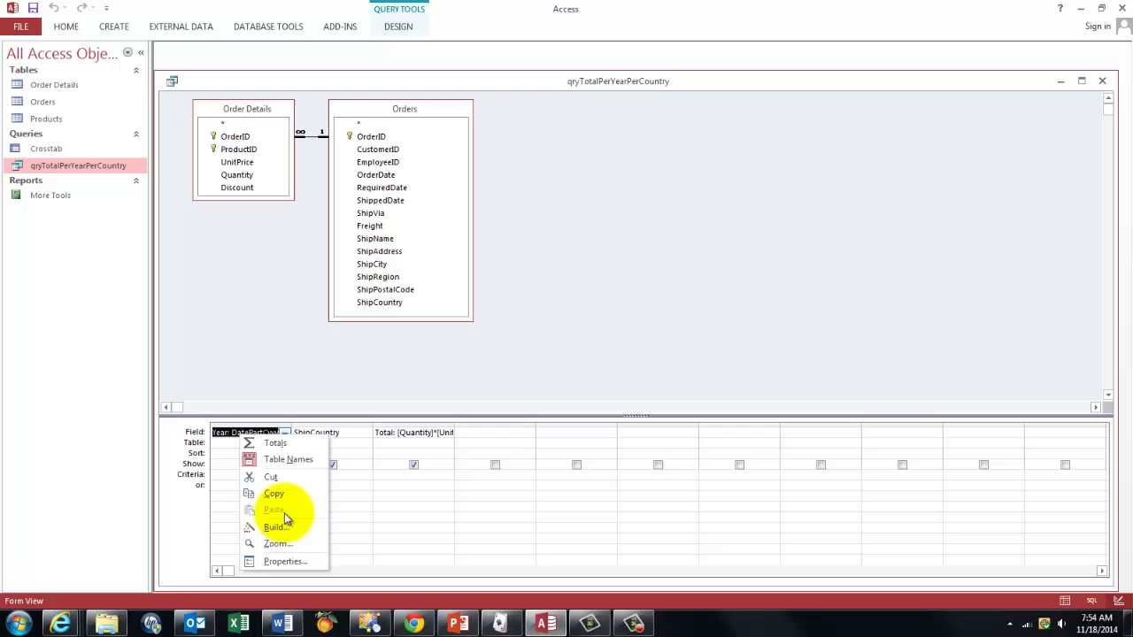
click(278, 543)
drag(490, 140, 623, 140)
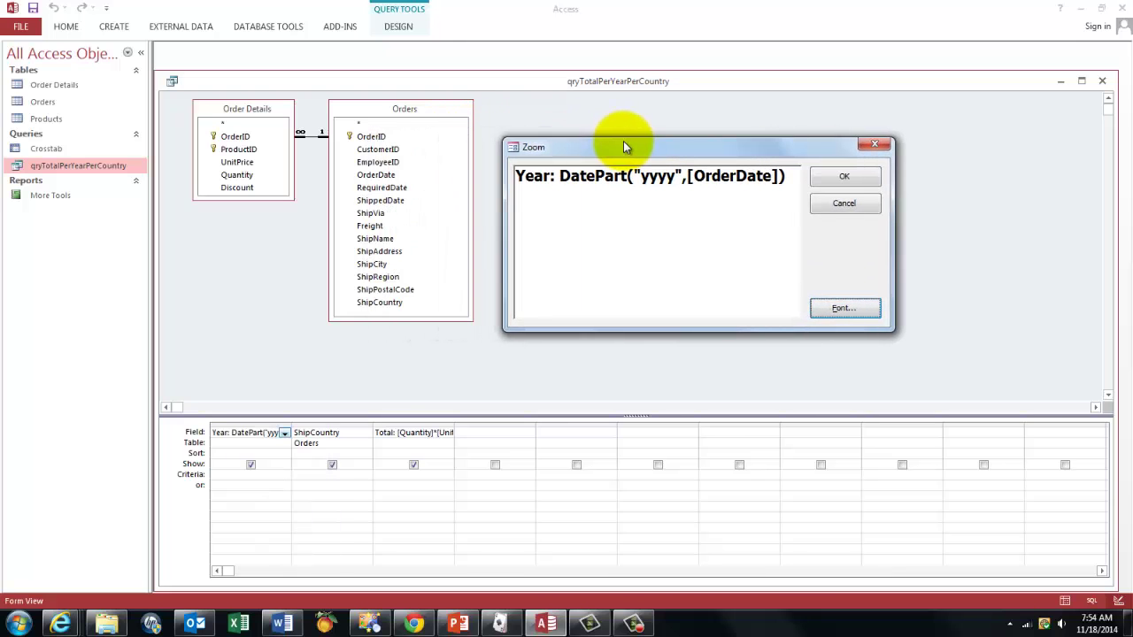
double_click(554, 177)
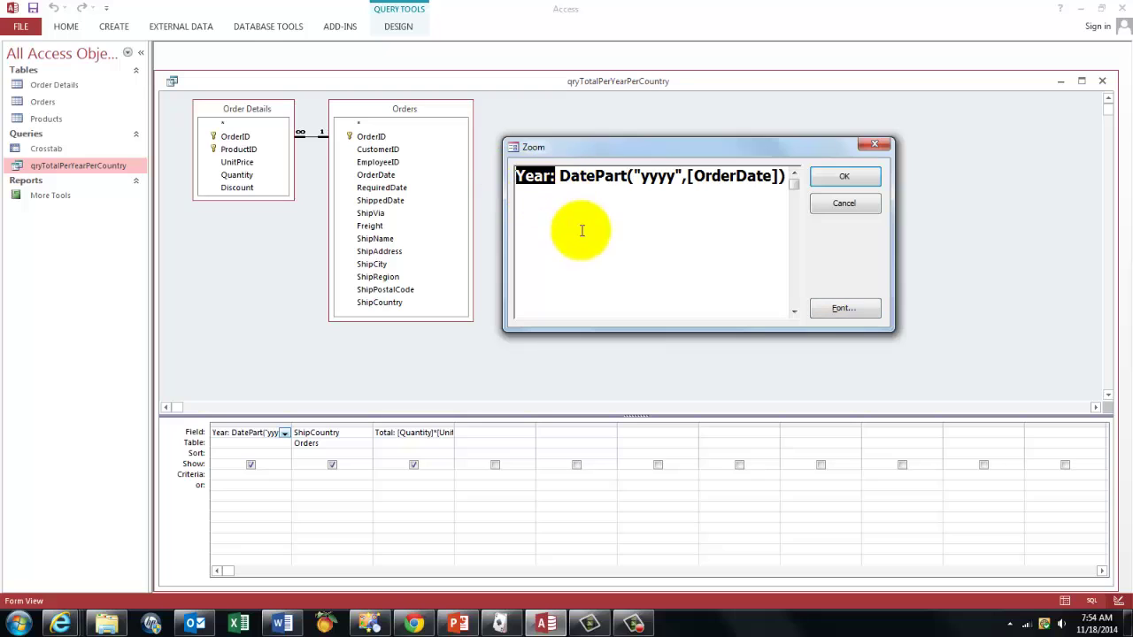
double_click(598, 175)
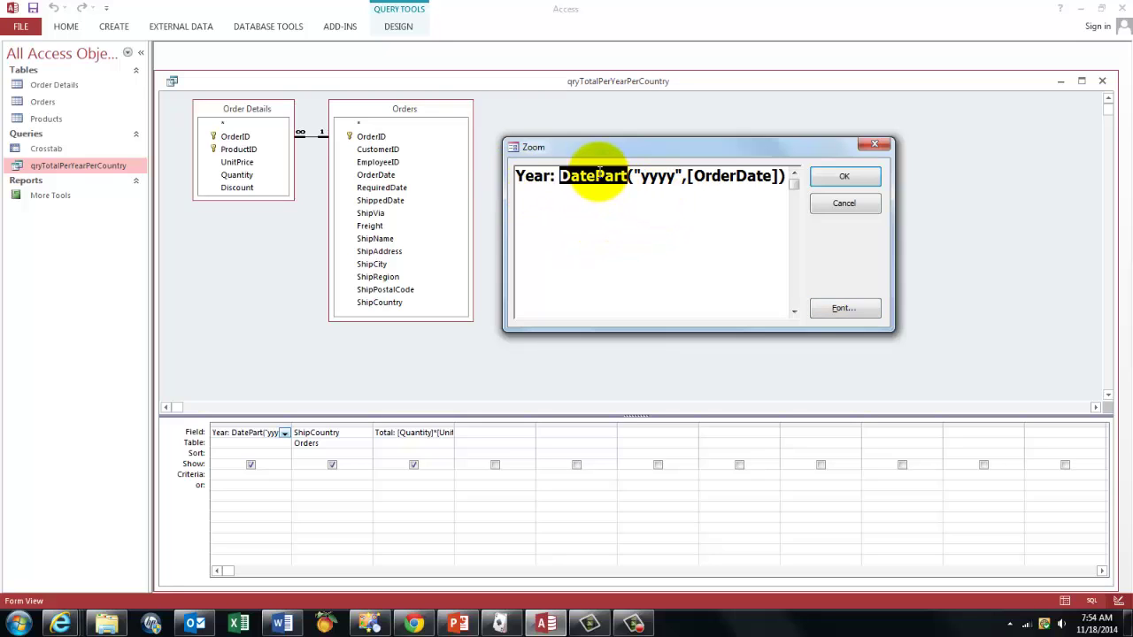
click(678, 176)
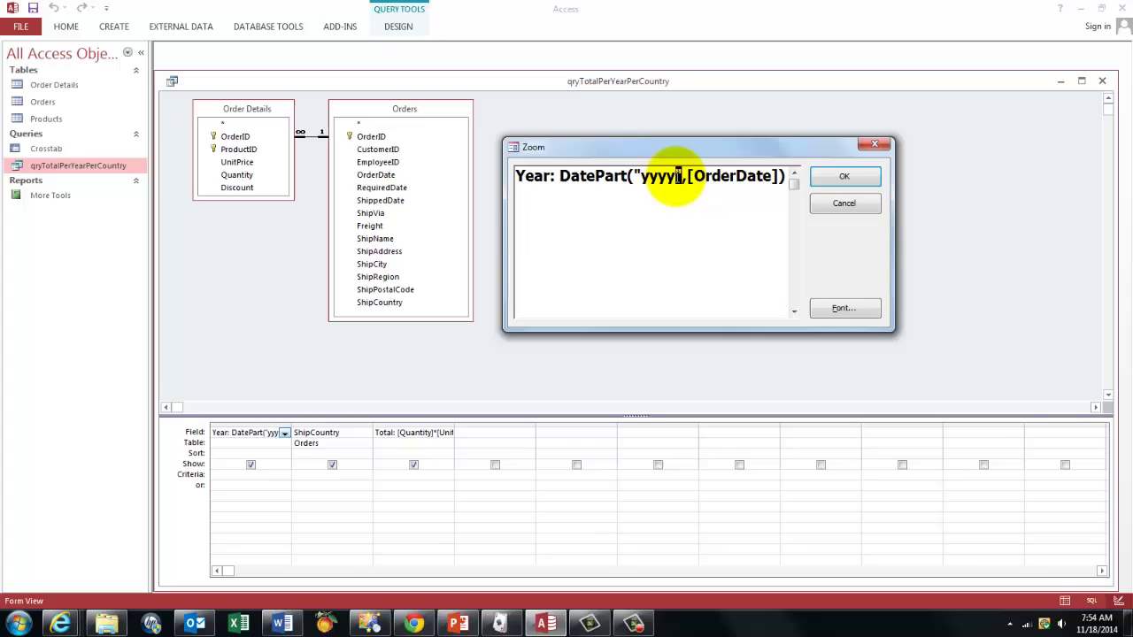
double_click(678, 175)
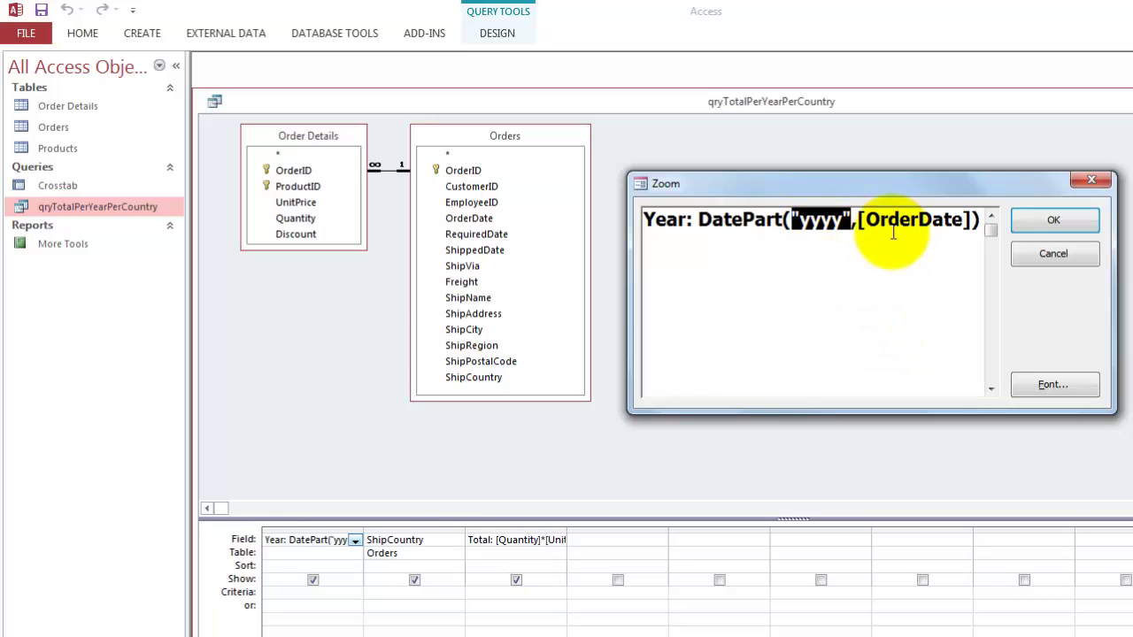
click(1054, 221)
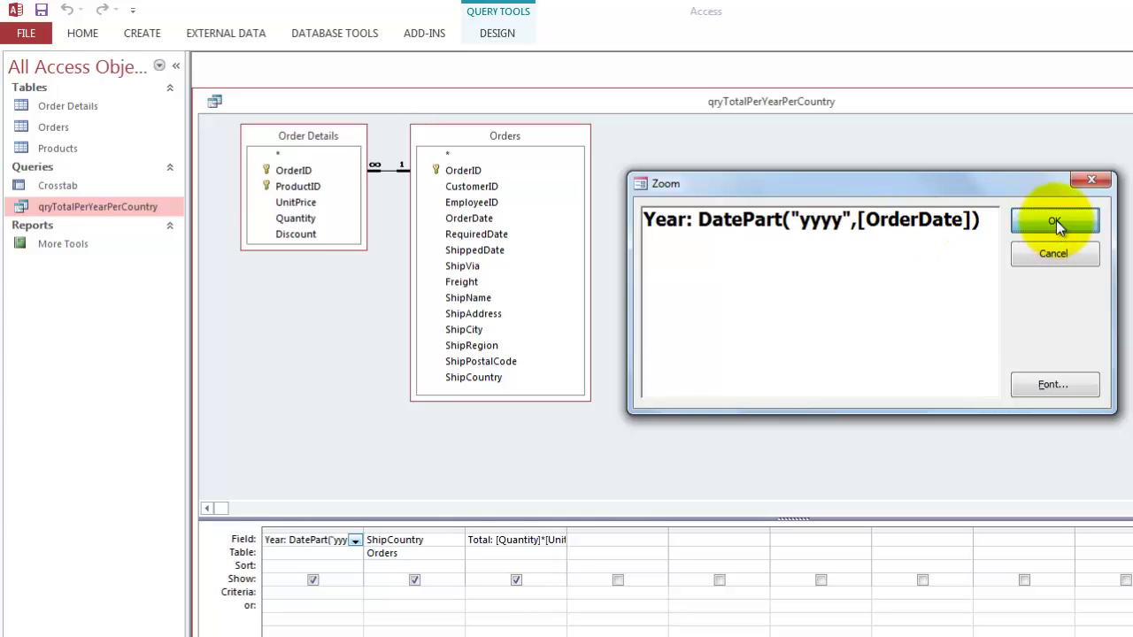
Check the query's ShipCountry field against the Orders table and examine the full expression of its Total field.
click(410, 542)
key(Tab)
key(Tab)
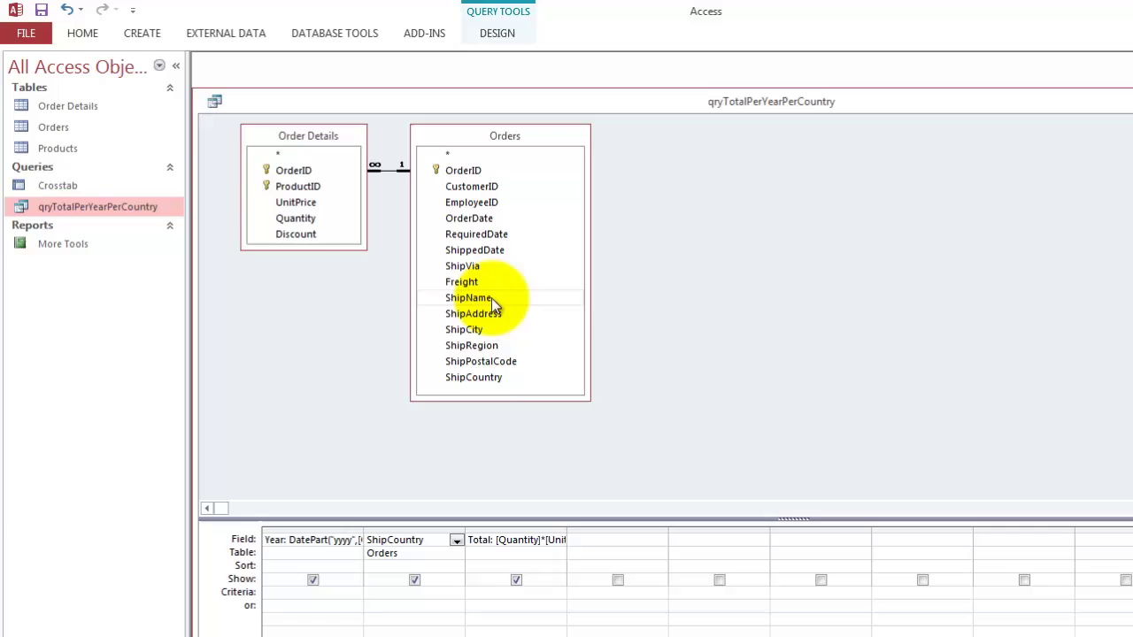
click(478, 379)
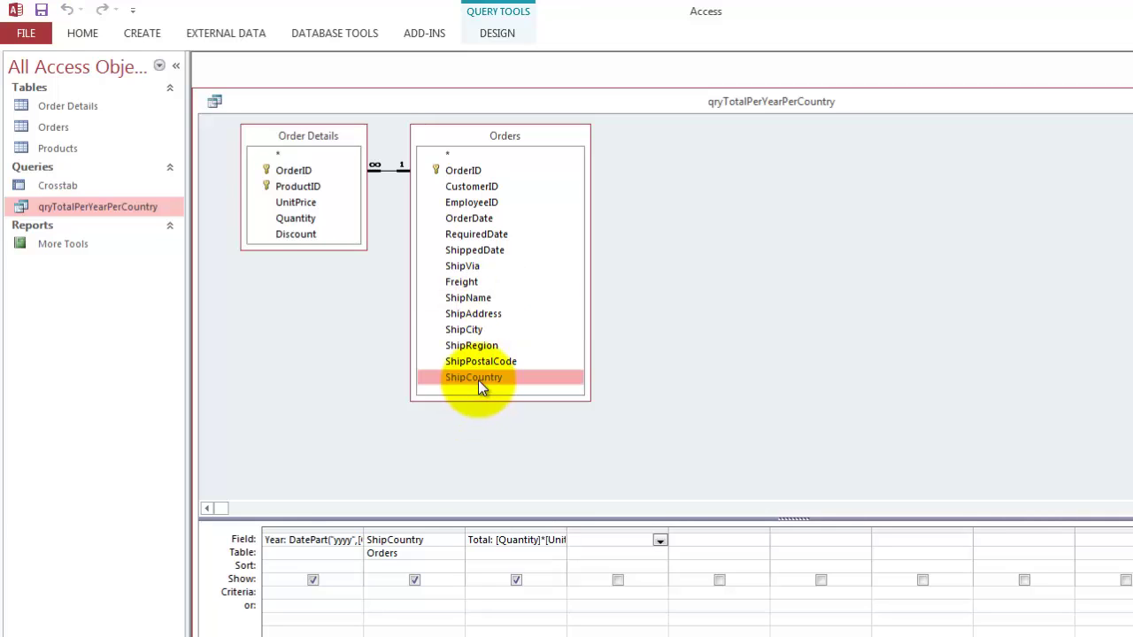
right_click(504, 537)
click(562, 631)
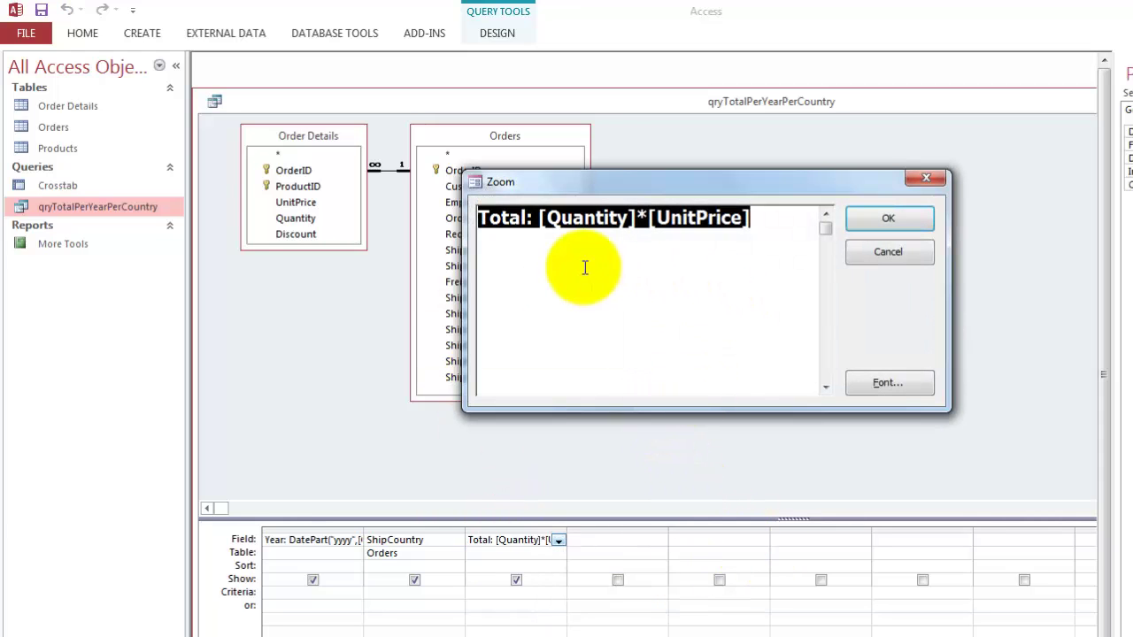
drag(542, 219, 478, 219)
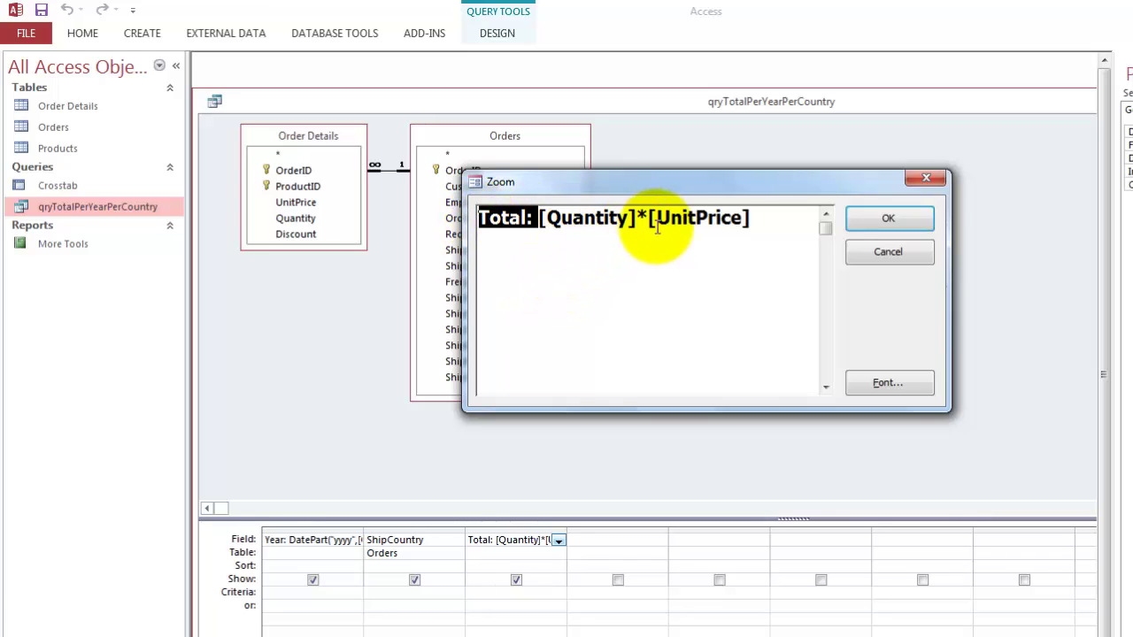
click(891, 250)
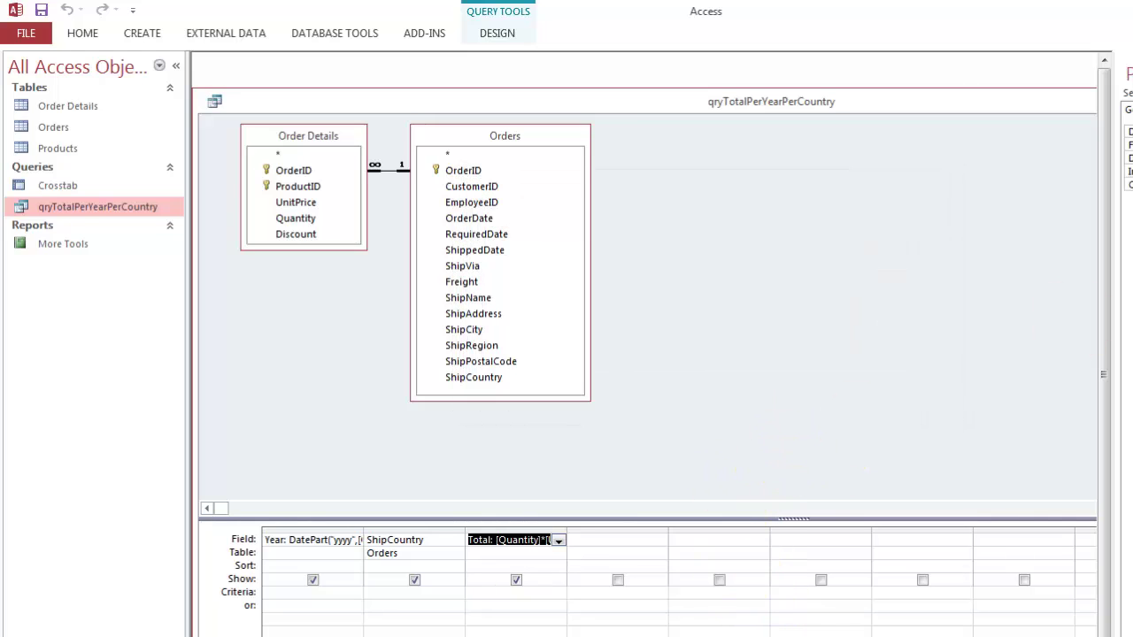
key(F4)
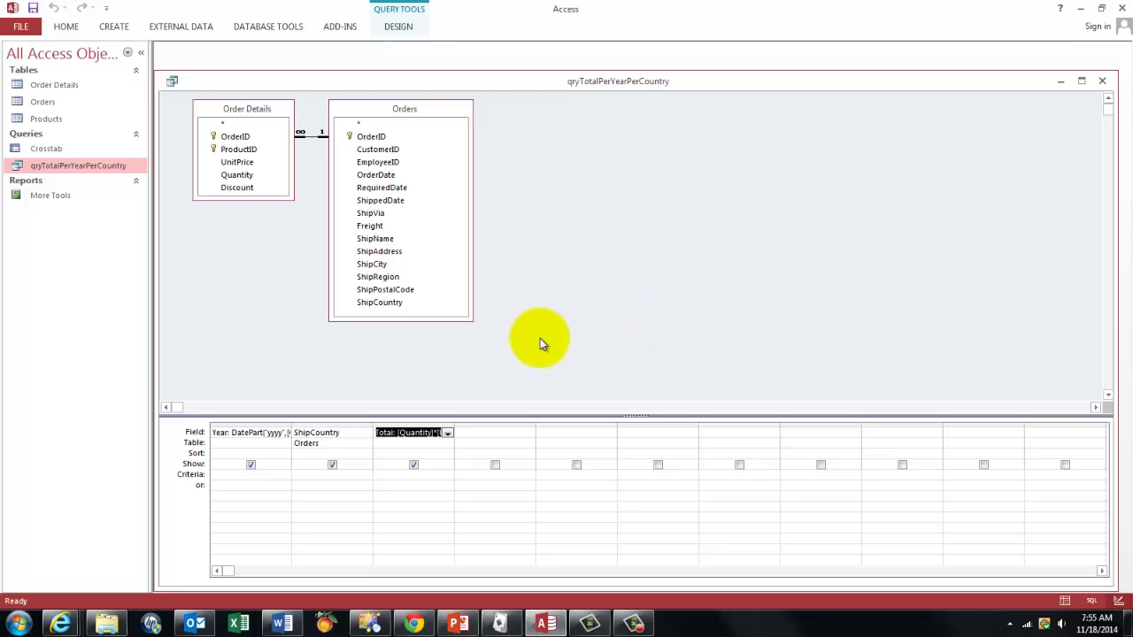
Close qryTotalPerYearPerCountry, saving its design changes, and exit Access.
click(1103, 81)
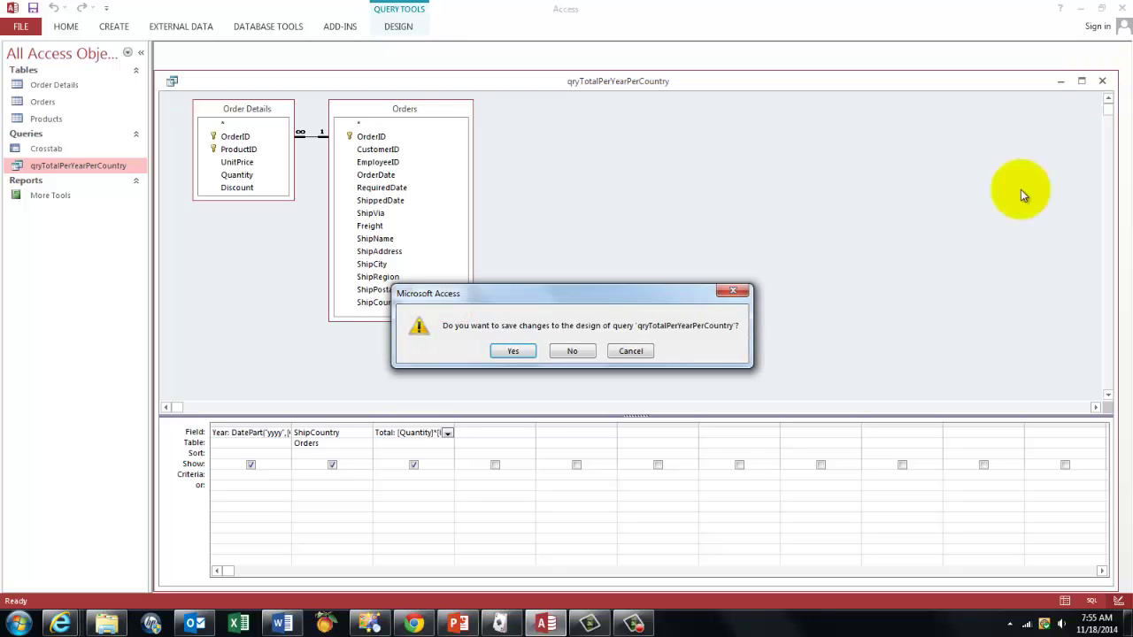
click(516, 351)
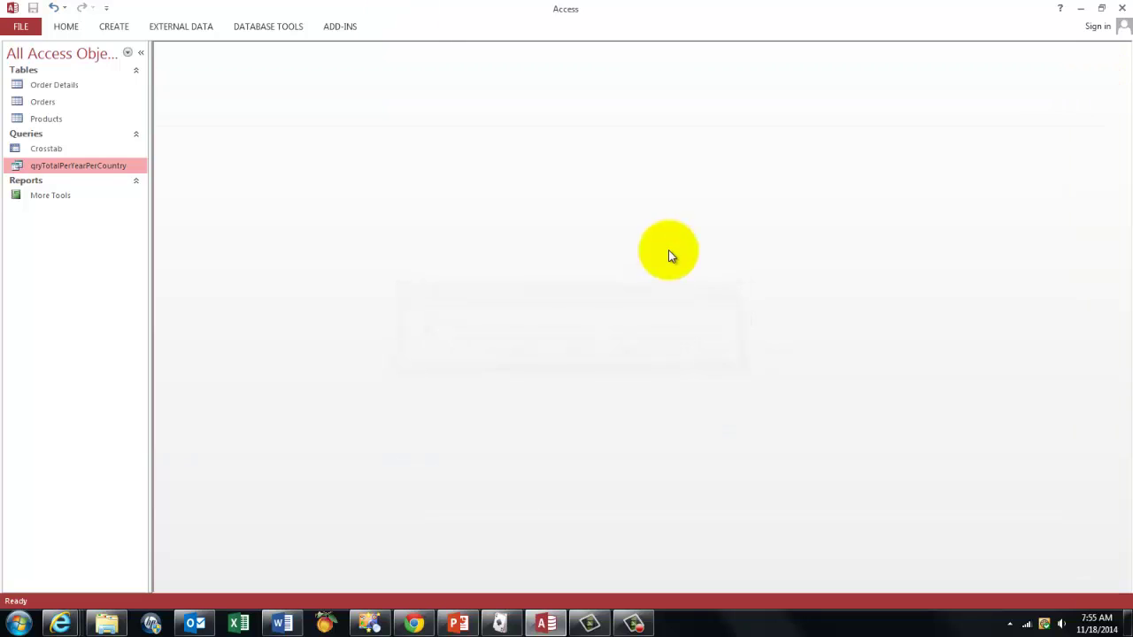
click(1122, 11)
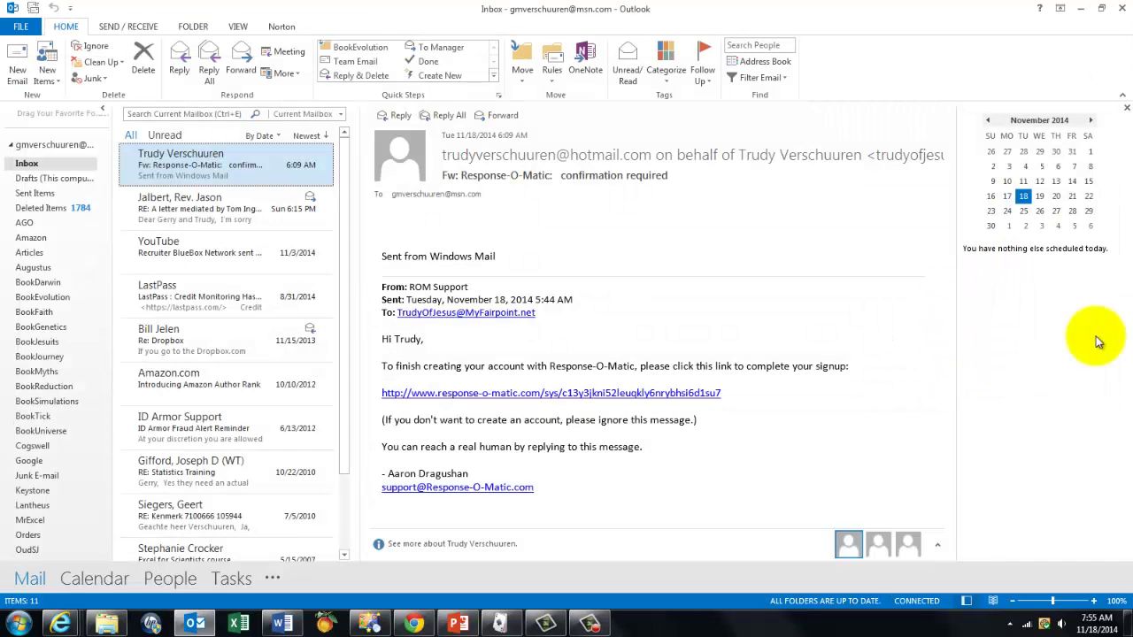
Switch to Excel and create a blank workbook.
click(238, 623)
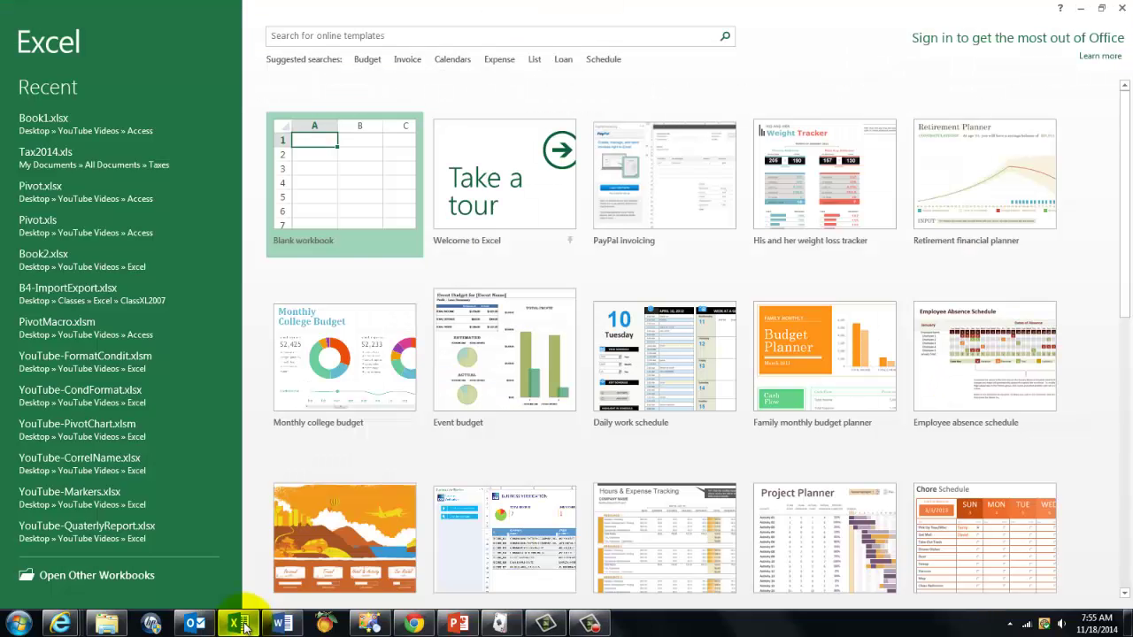
click(348, 191)
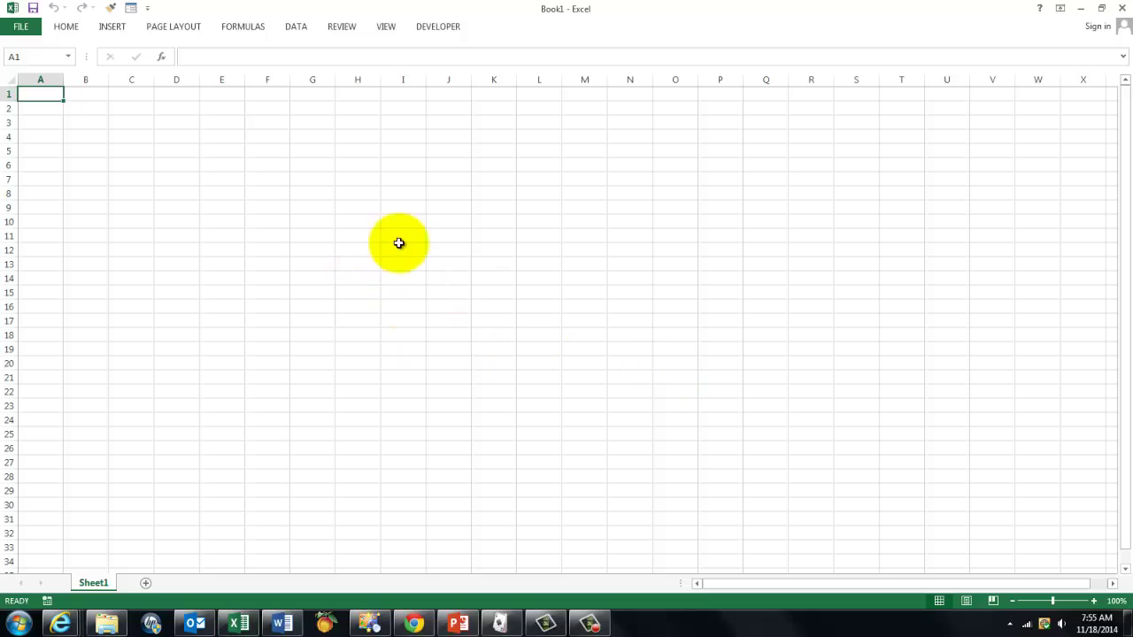
Insert a PivotTable at Sheet1!$A$1 from the external source YouTube-PivotTable.accdb in YouTube Videos > Access, using qryTotalPerYearPerCountry.
click(111, 31)
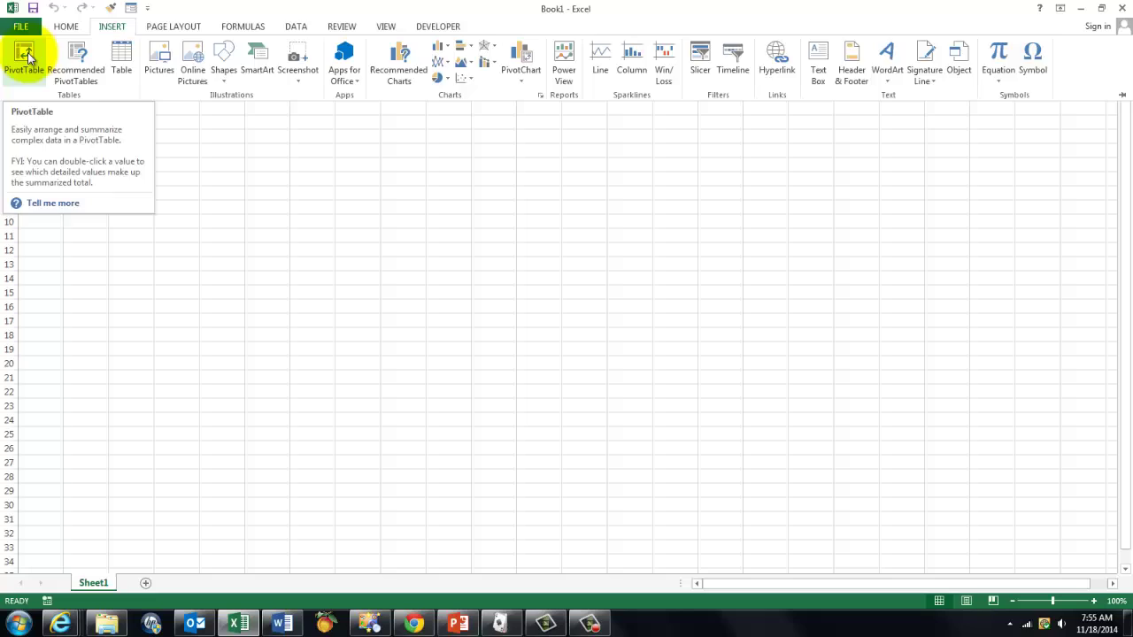
click(24, 57)
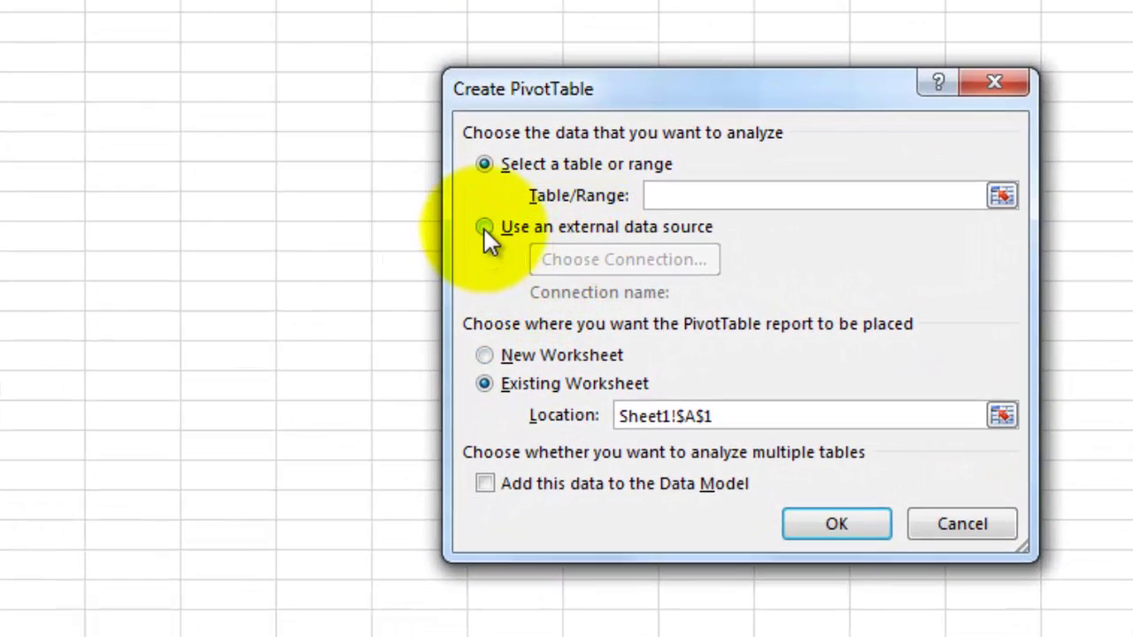
click(484, 229)
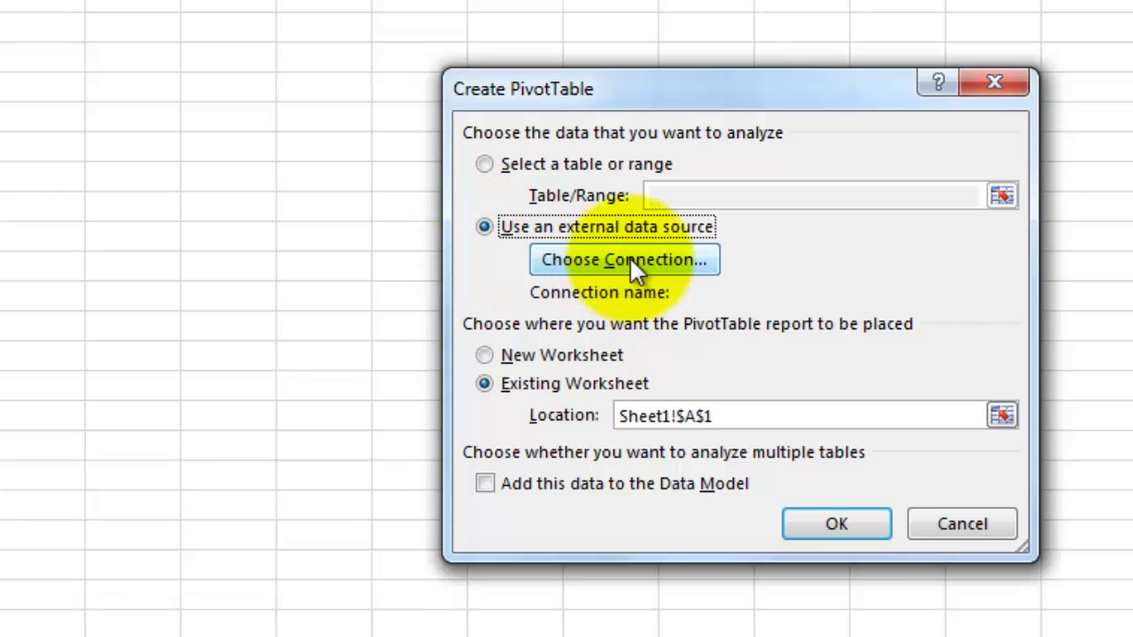
click(629, 256)
click(496, 627)
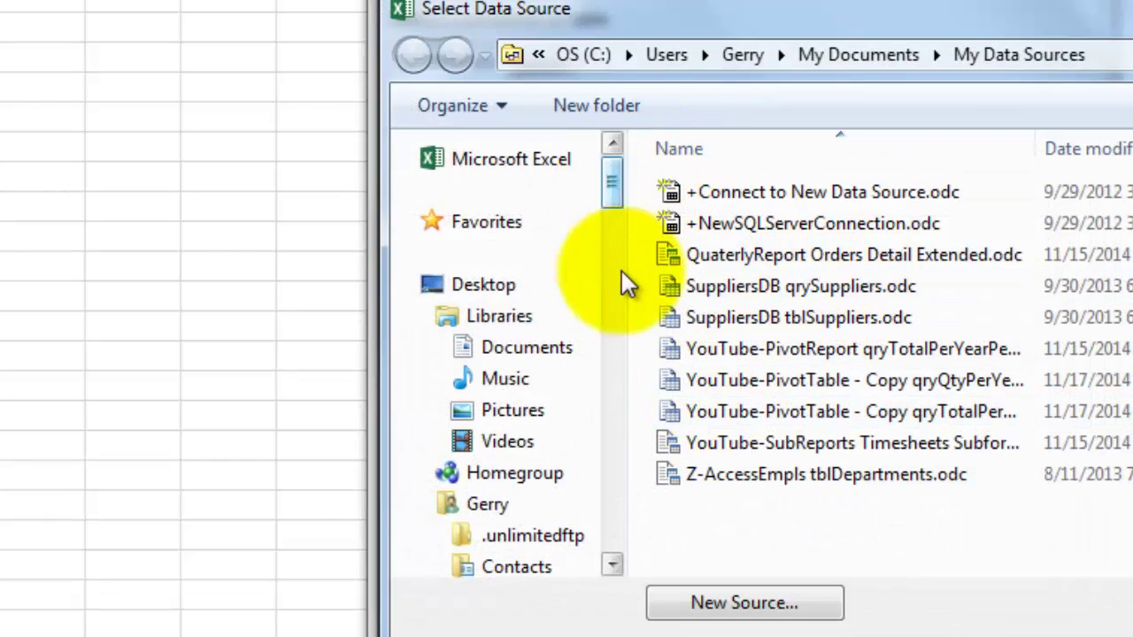
drag(612, 184, 629, 538)
click(512, 303)
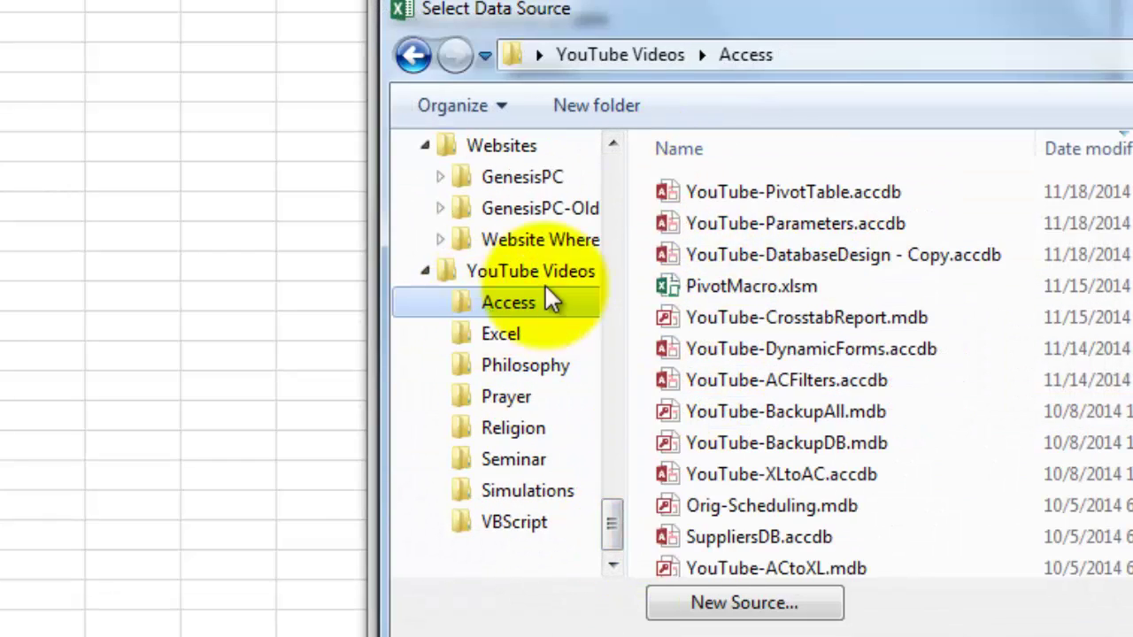
double_click(813, 201)
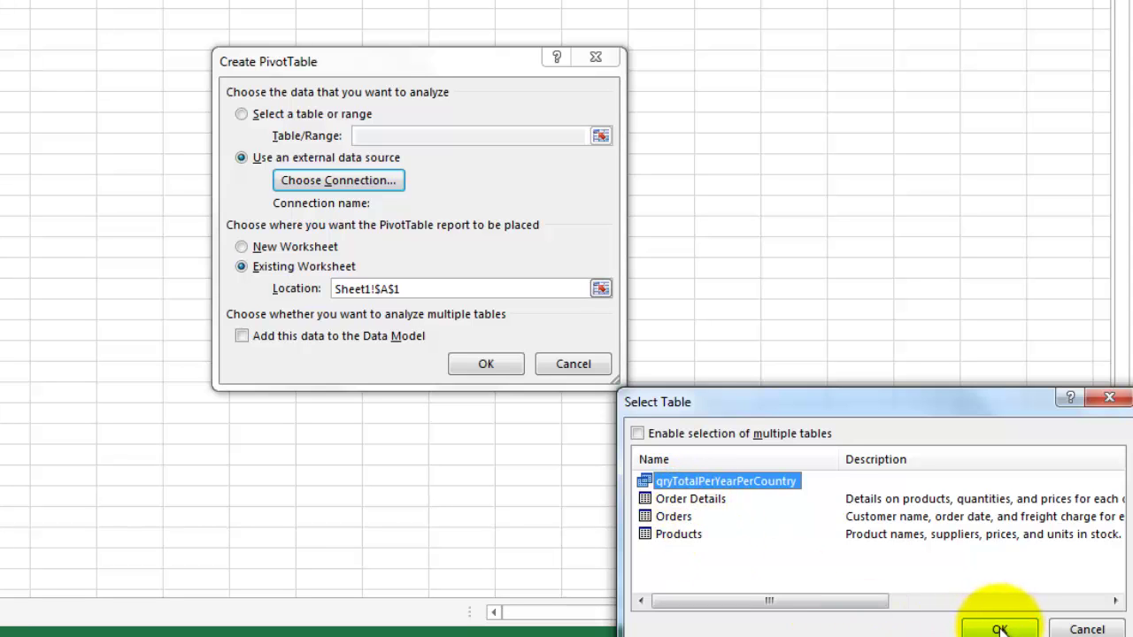
click(999, 629)
click(489, 364)
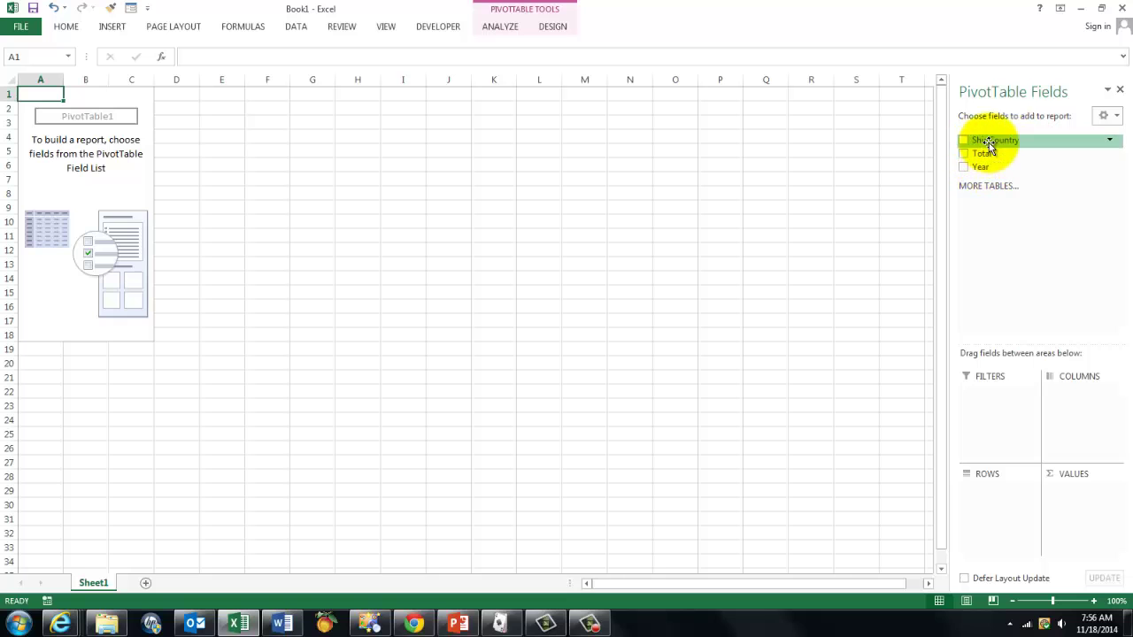
Lay out the PivotTable with ShipCountry as rows, Year as columns and Total as values.
drag(995, 143, 988, 479)
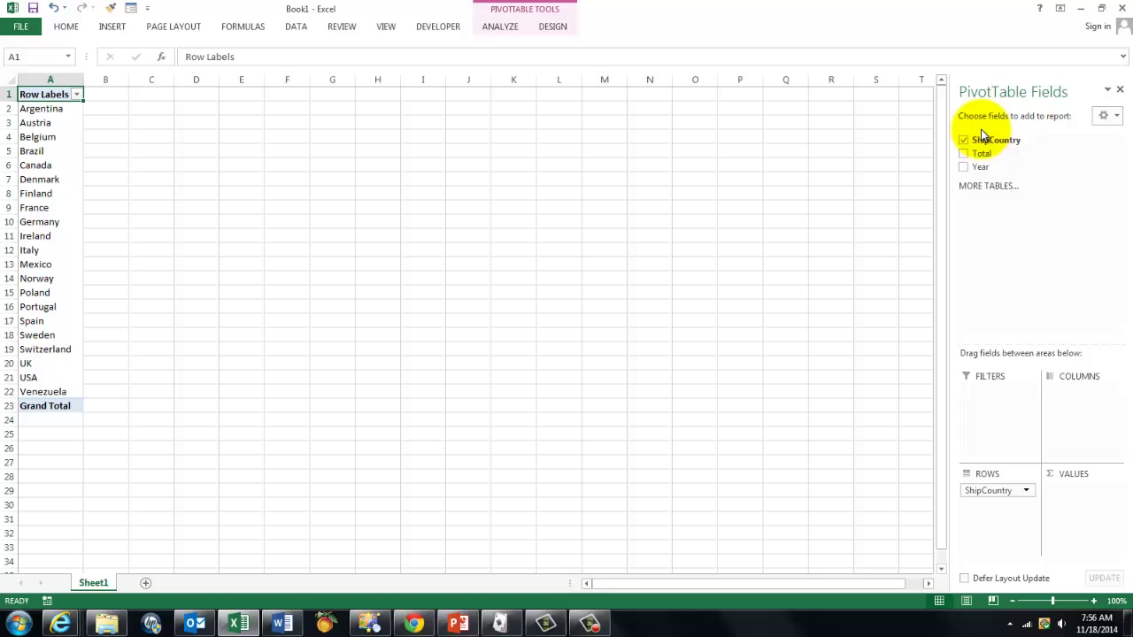
drag(985, 170, 1069, 388)
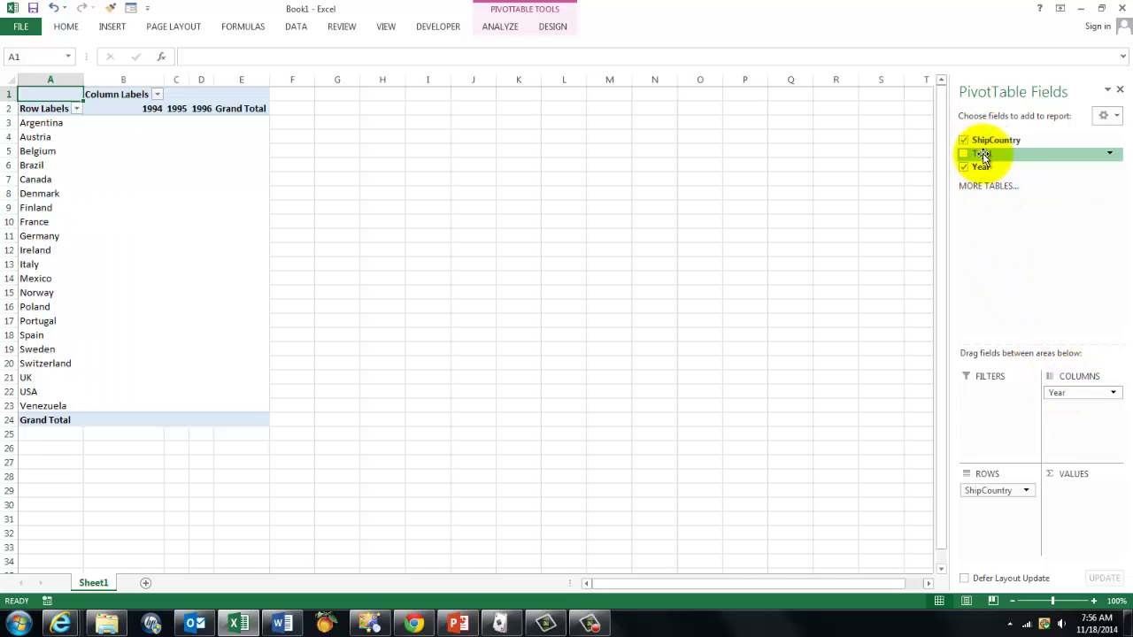
drag(982, 156, 1094, 499)
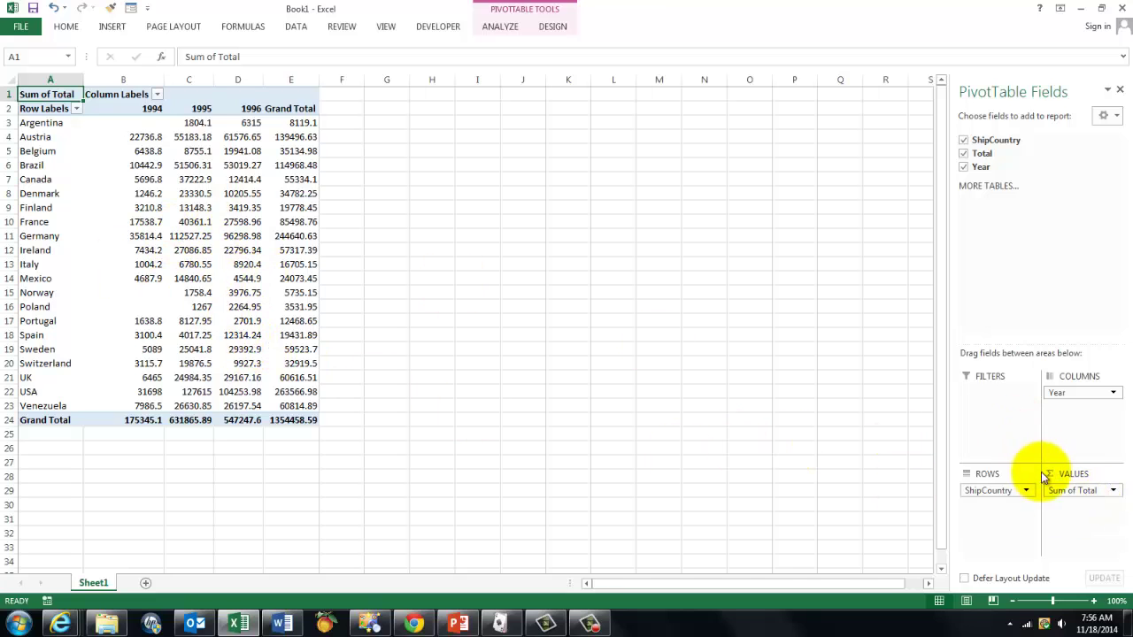
Format the Sum of Total values in the PivotTable as Currency with two decimal places and a dollar sign.
click(1067, 494)
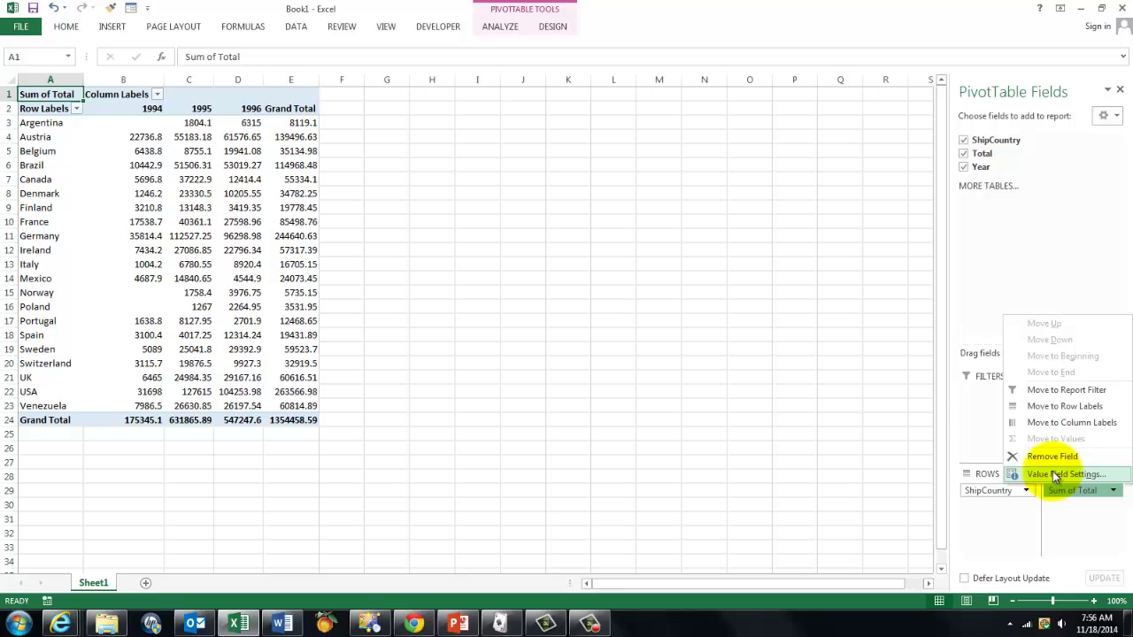
click(1053, 474)
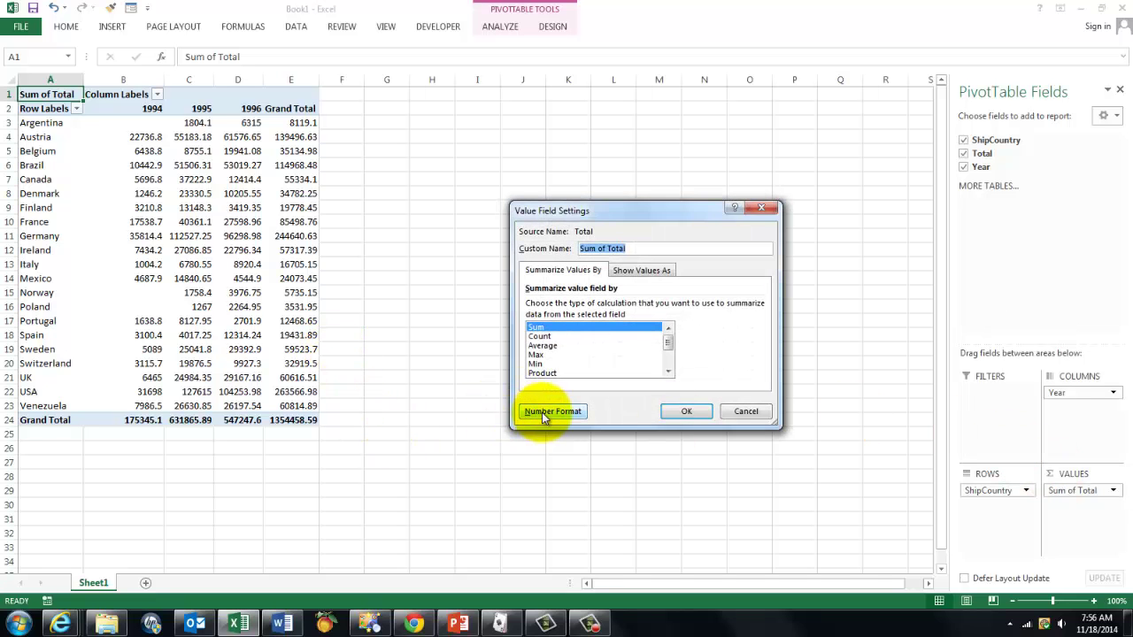
click(541, 412)
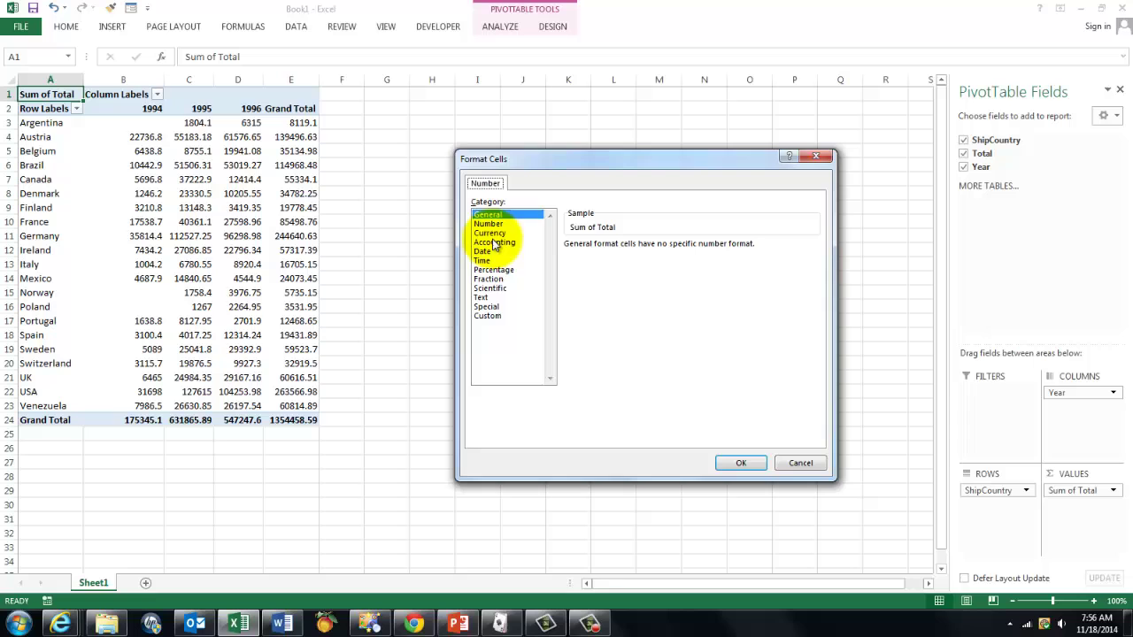
key(Return)
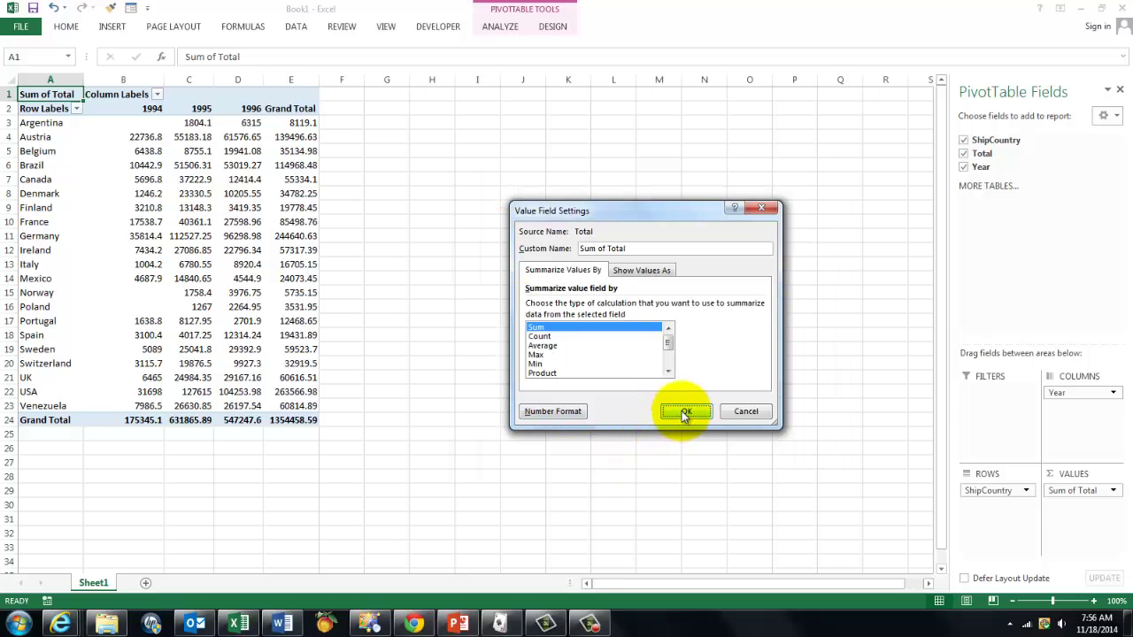
click(684, 412)
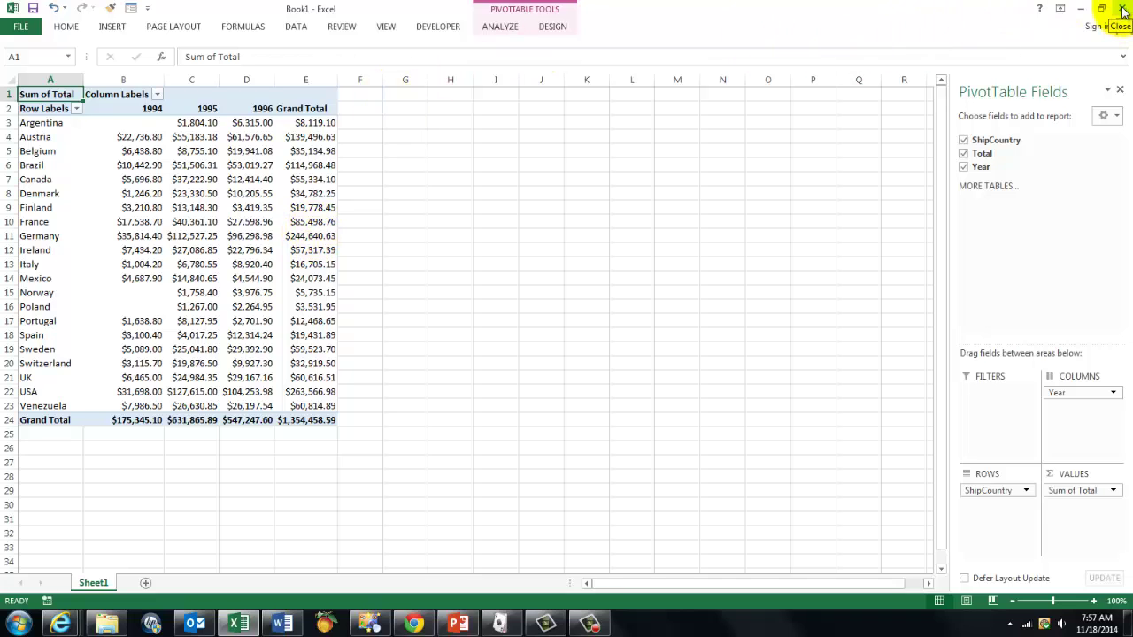
Close the workbook, saving it as Book1.xlsx in the YouTube Videos > Access folder.
key(alt+F4)
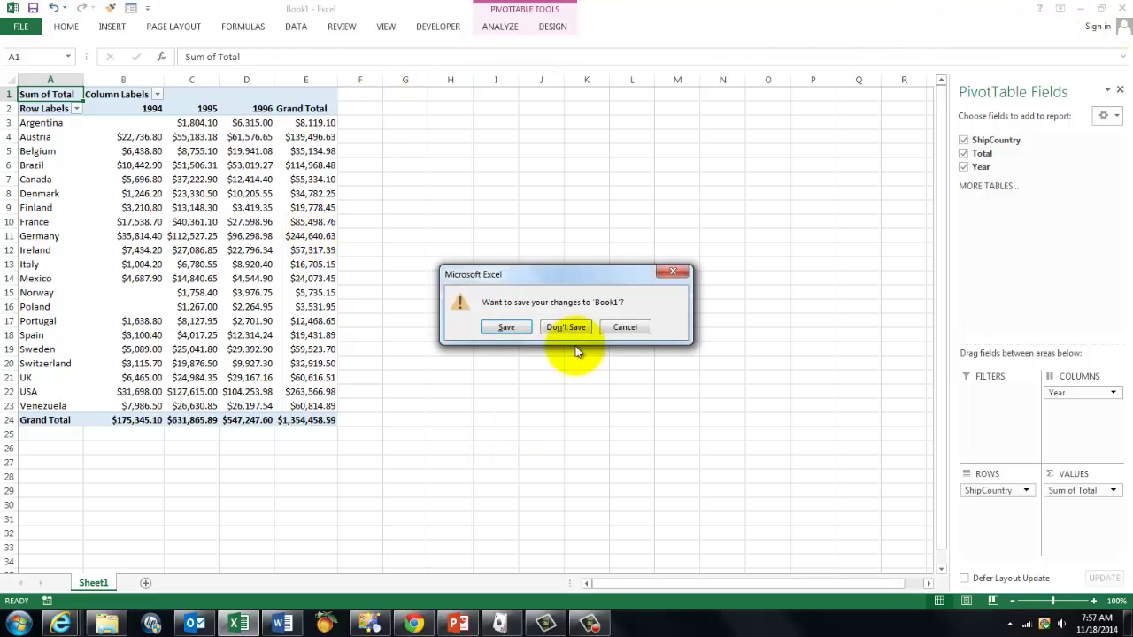
click(508, 327)
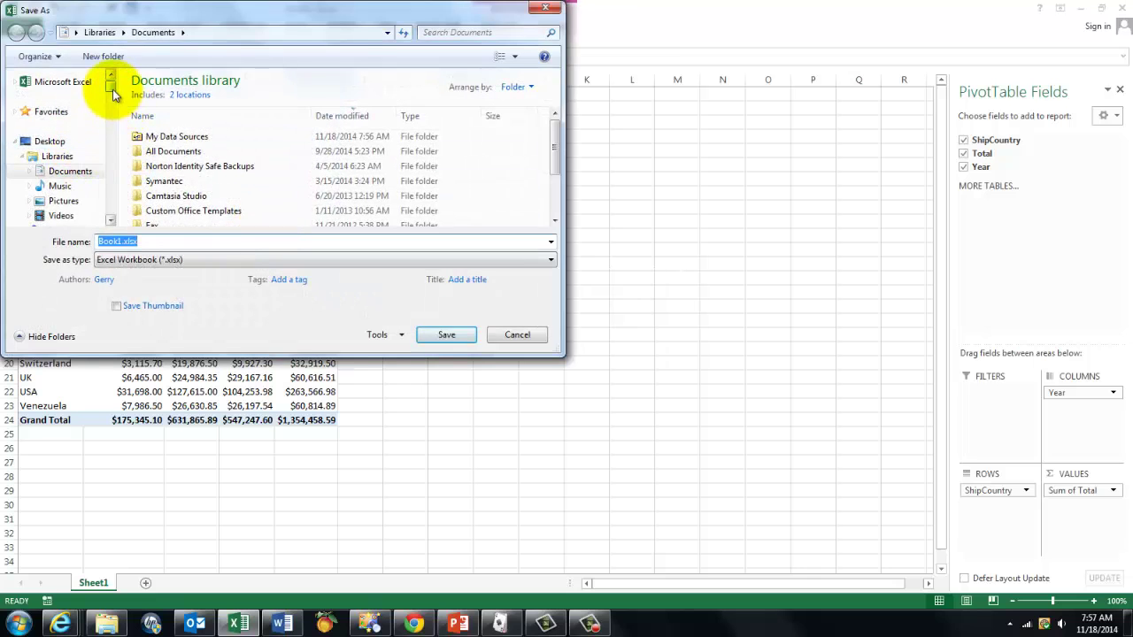
drag(111, 89, 101, 198)
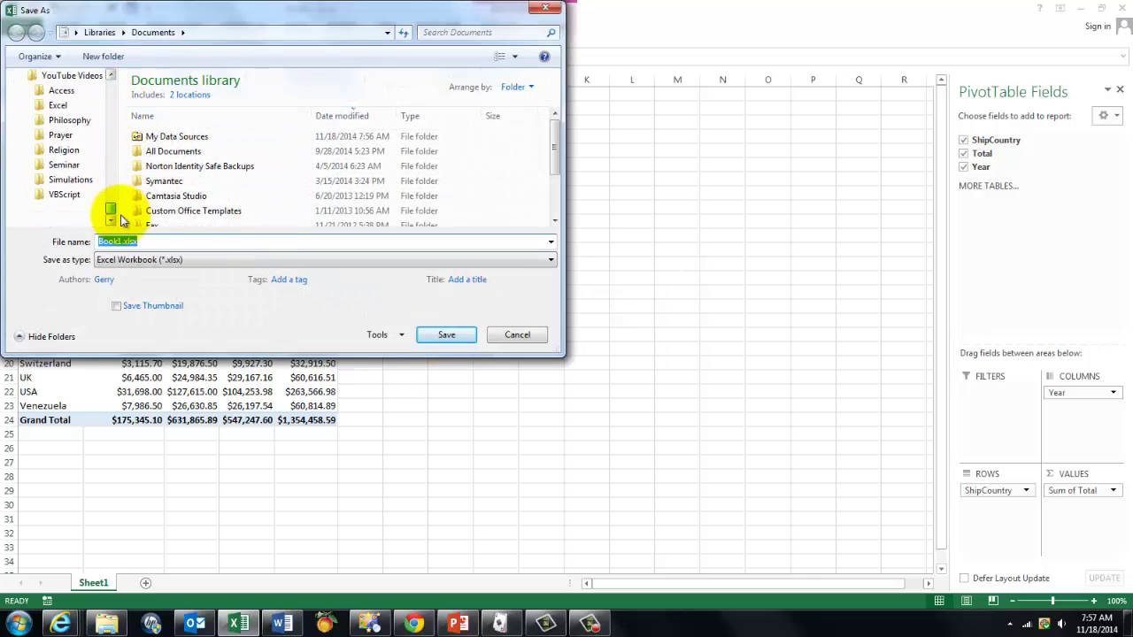
click(59, 92)
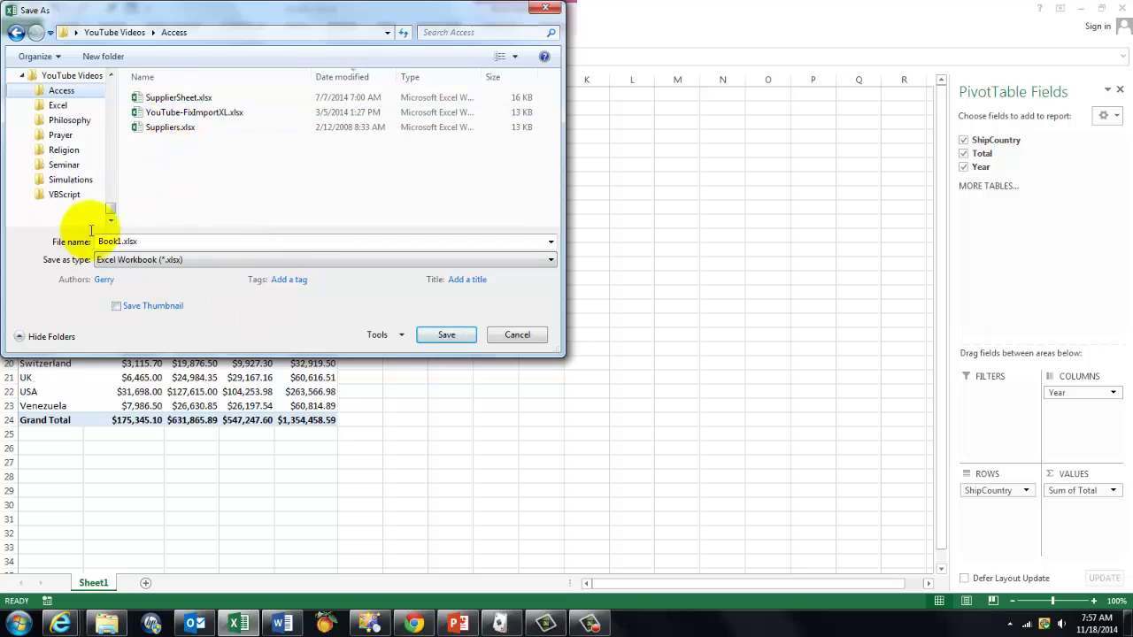
click(450, 339)
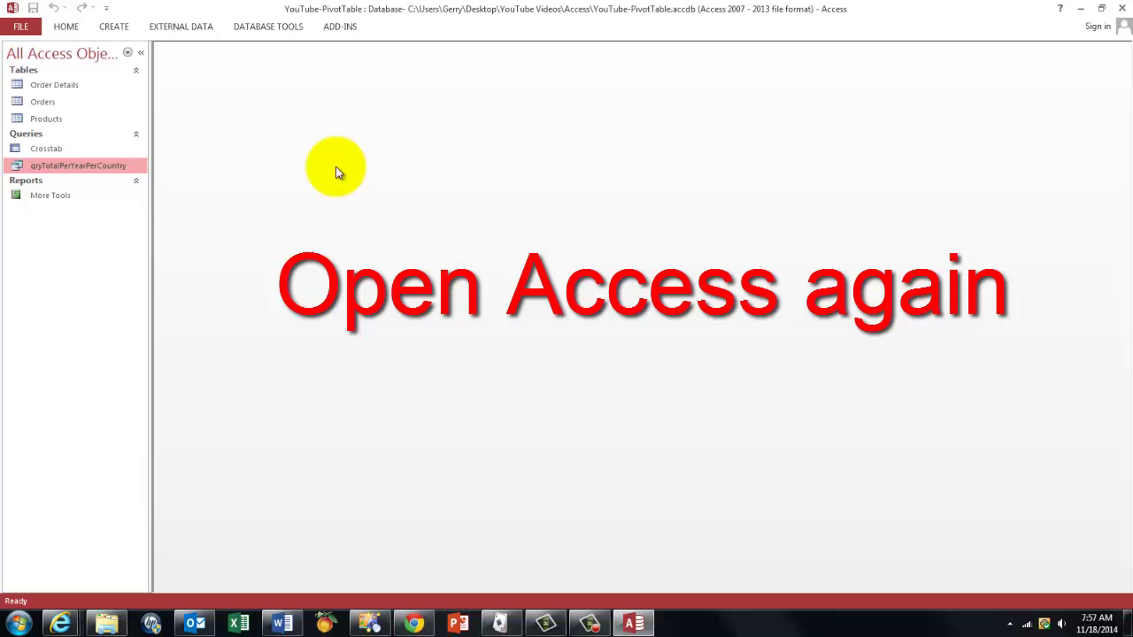
Switch to Access with YouTube-PivotTable.accdb open and choose Book1.xlsx from YouTube Videos > Access as the external Excel data source.
click(177, 28)
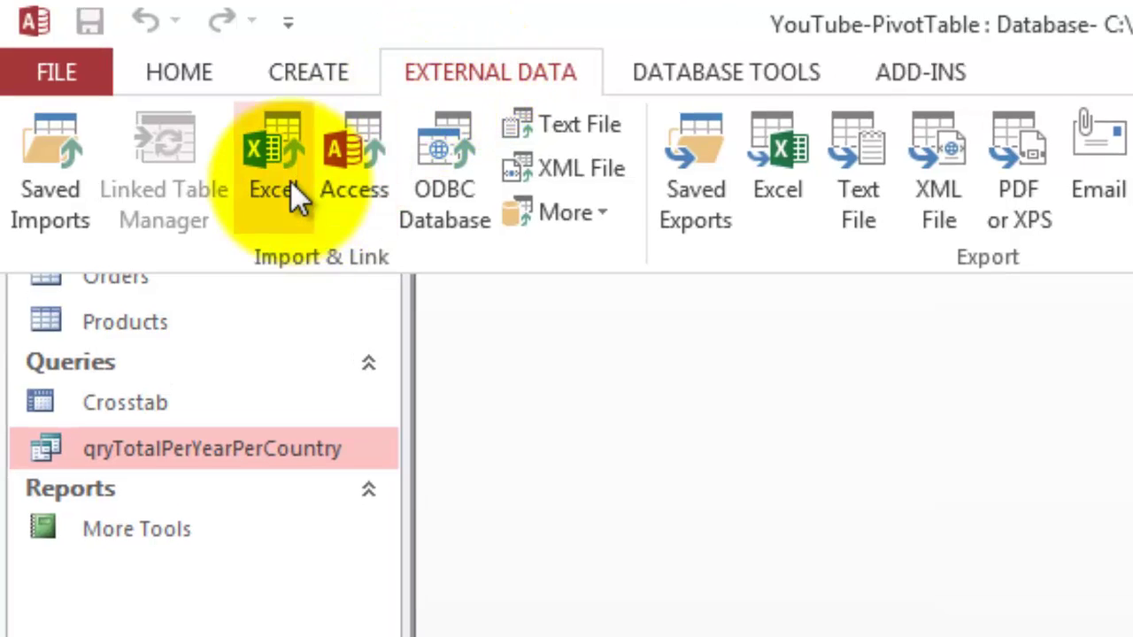
click(234, 166)
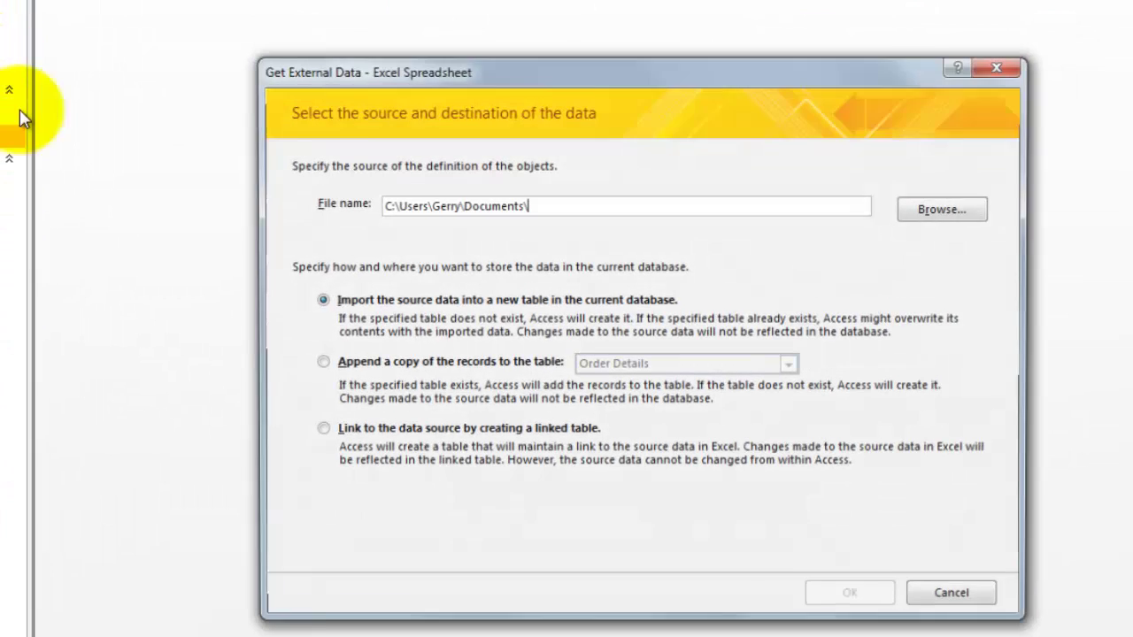
click(941, 210)
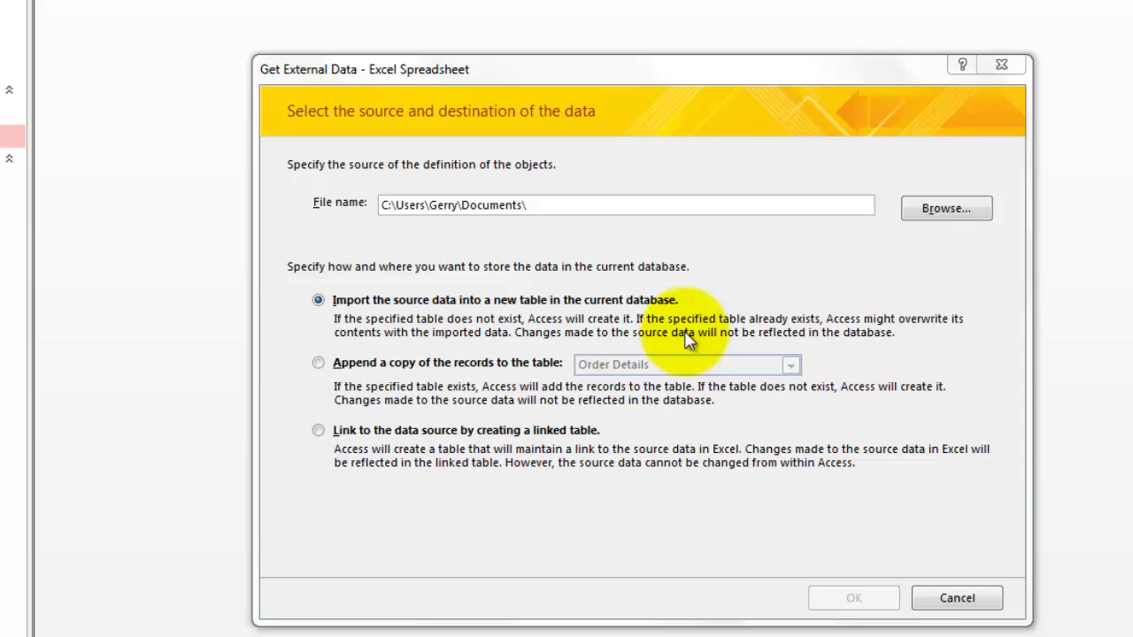
drag(425, 222, 468, 523)
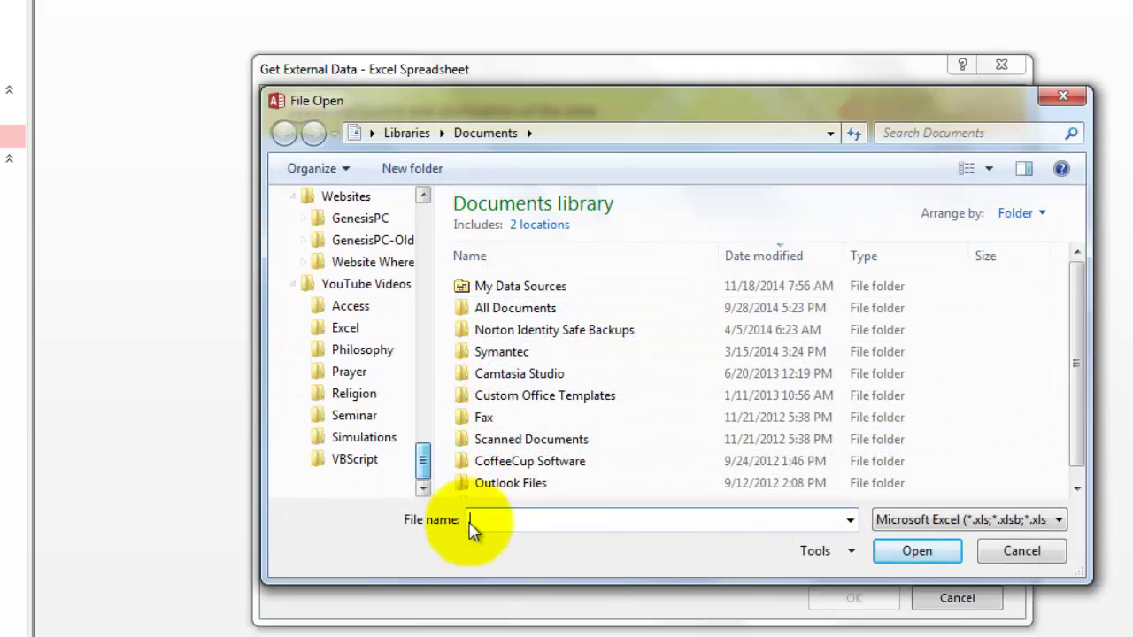
click(357, 307)
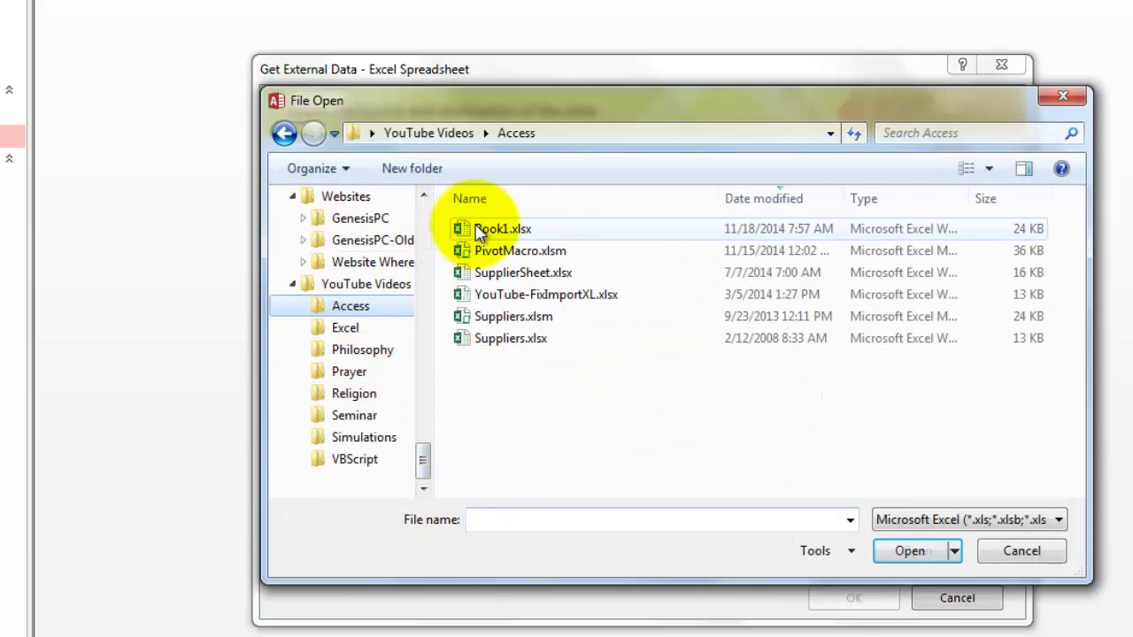
double_click(500, 228)
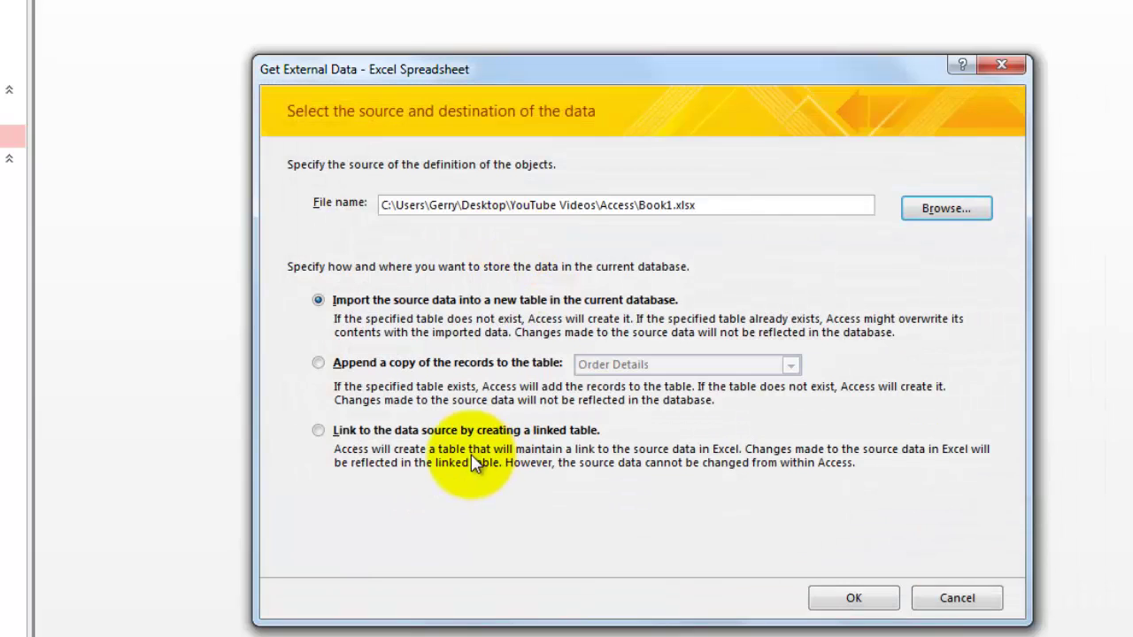
Link to the spreadsheet as a linked table named Pivot, without treating the first row as column headings.
click(320, 432)
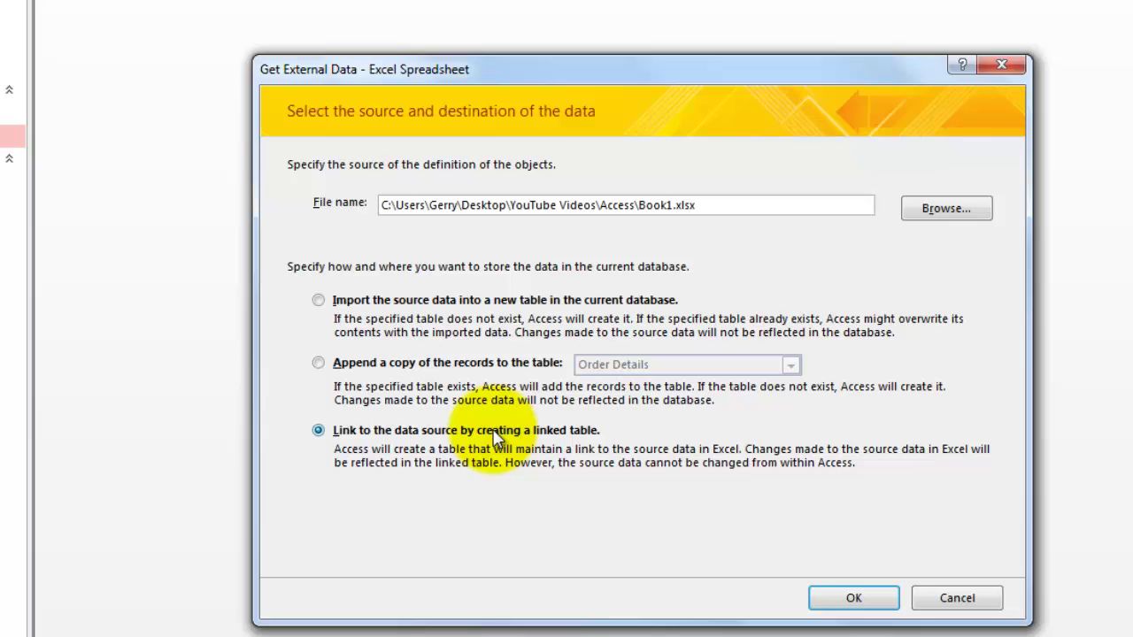
click(856, 599)
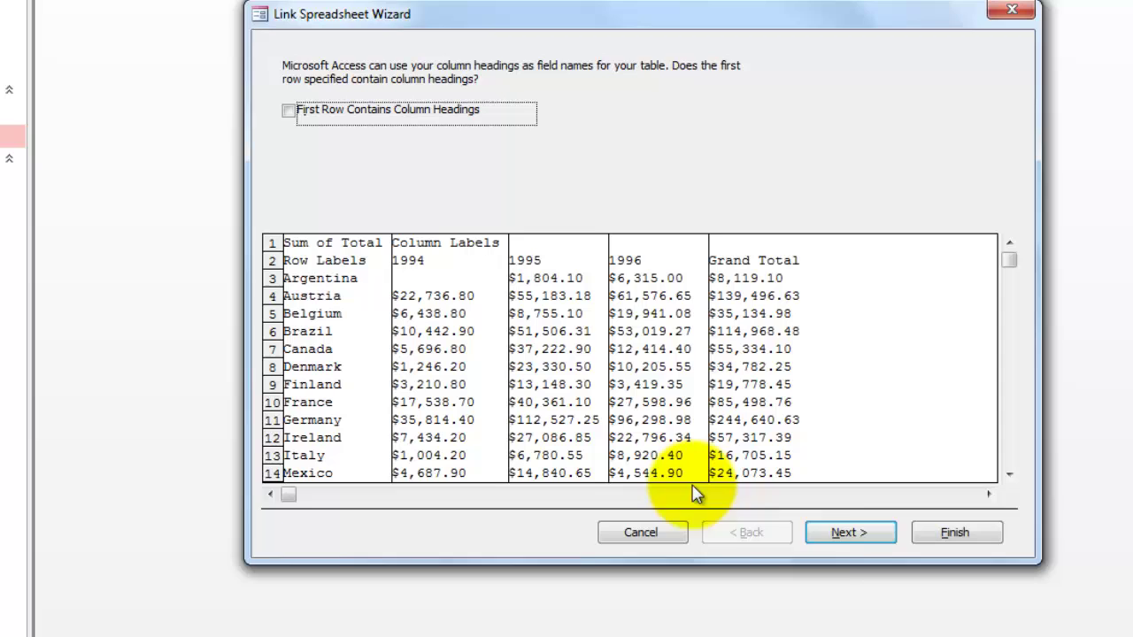
click(864, 534)
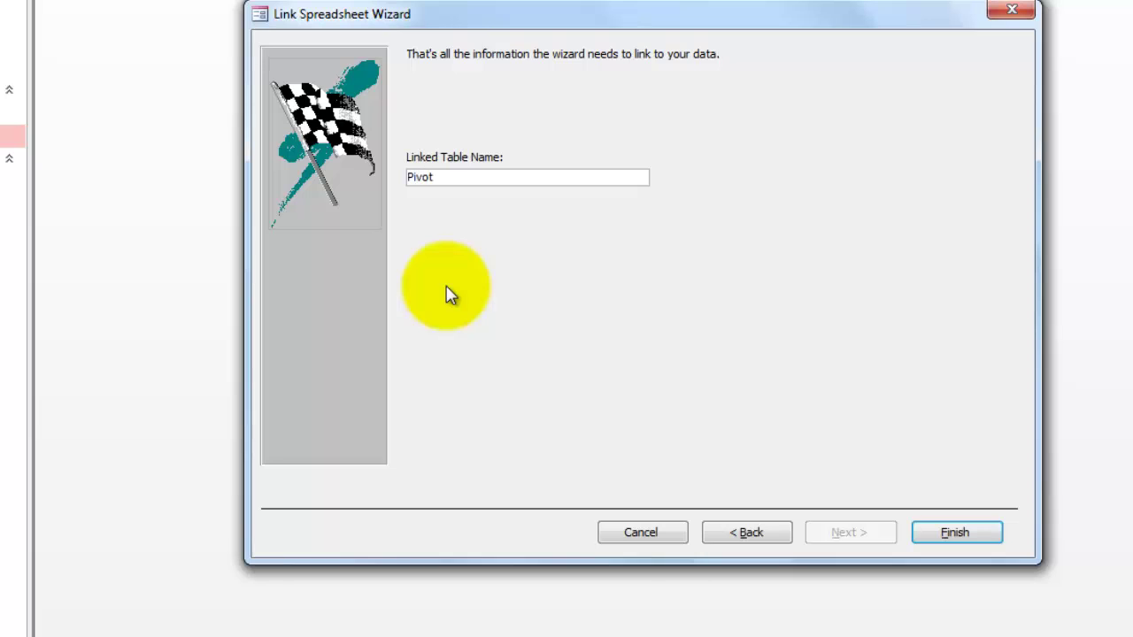
key(Return)
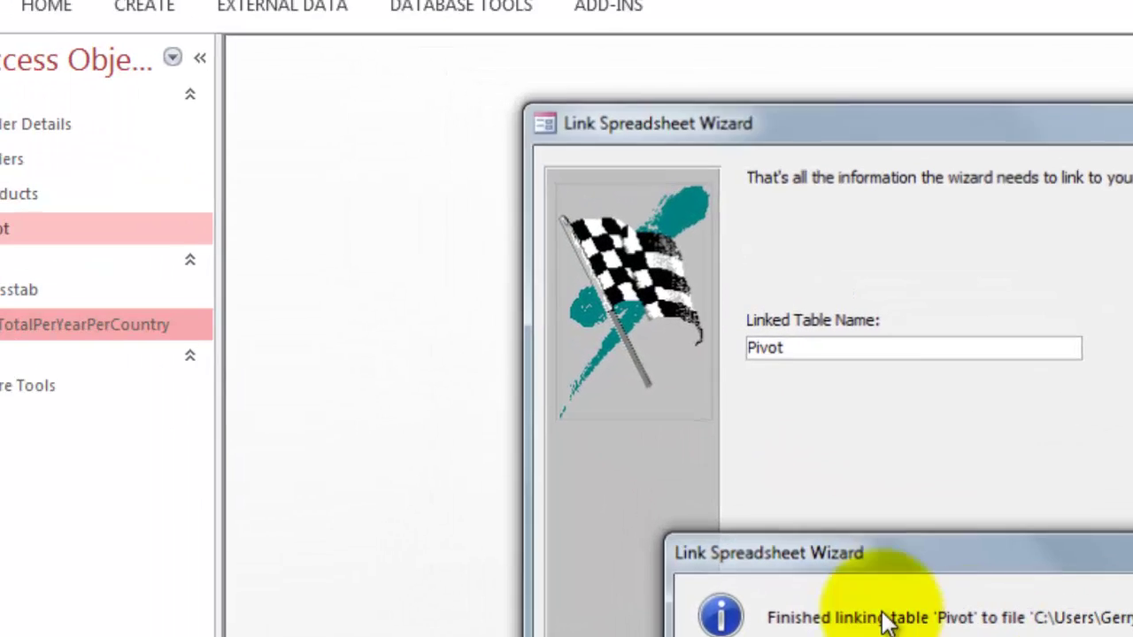
key(Return)
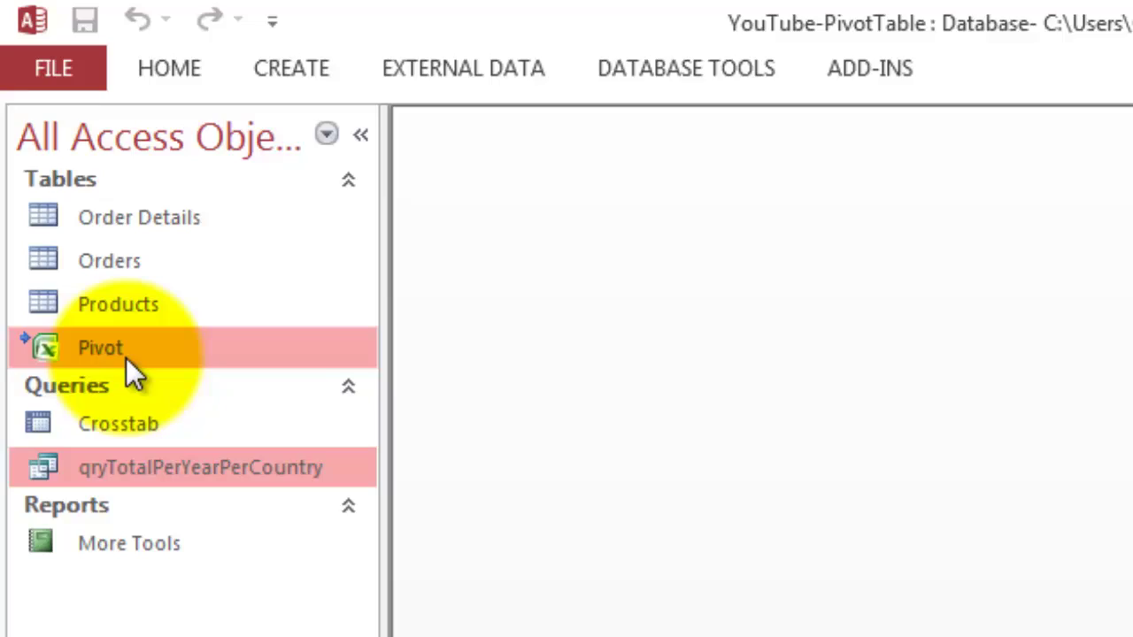
Open the linked Pivot table, examine its year row and the Argentina entry, and close it.
double_click(126, 358)
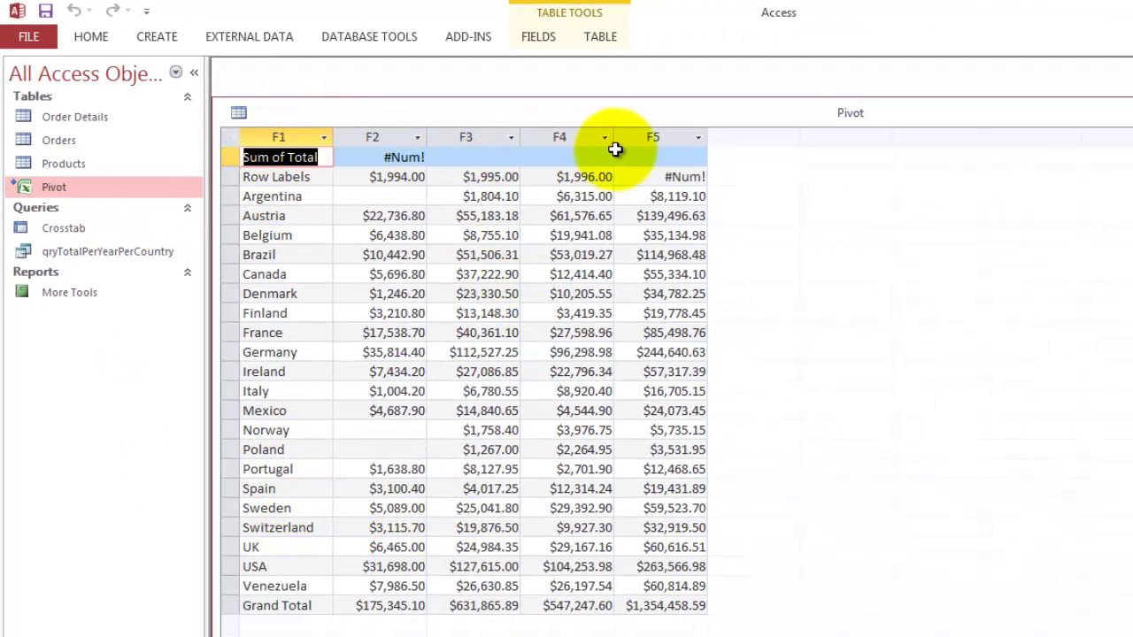
click(407, 176)
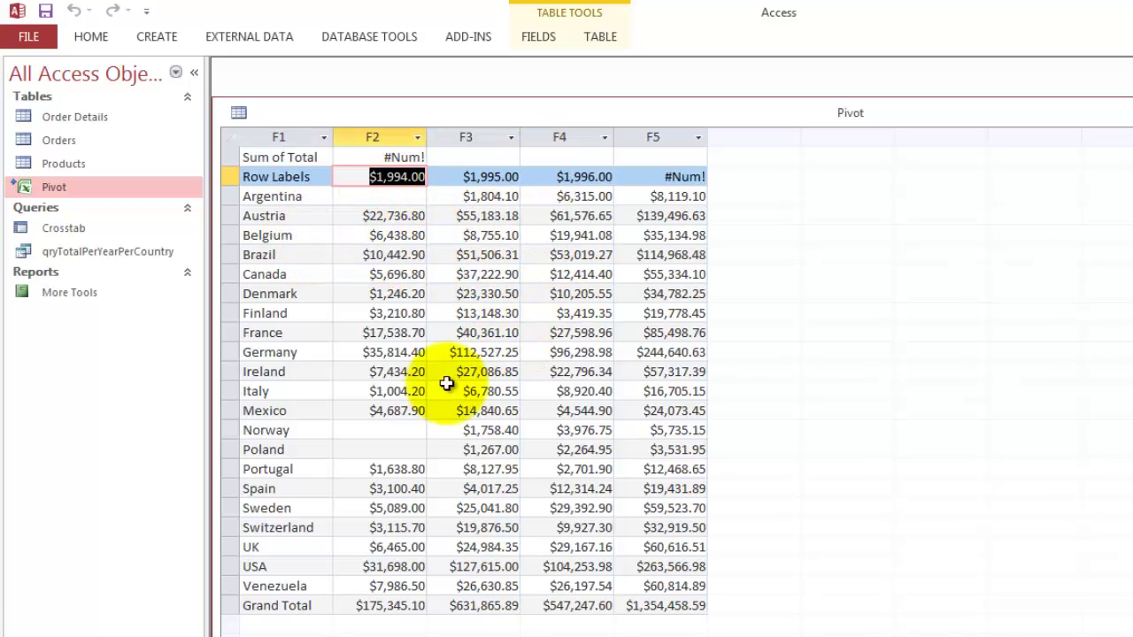
click(379, 195)
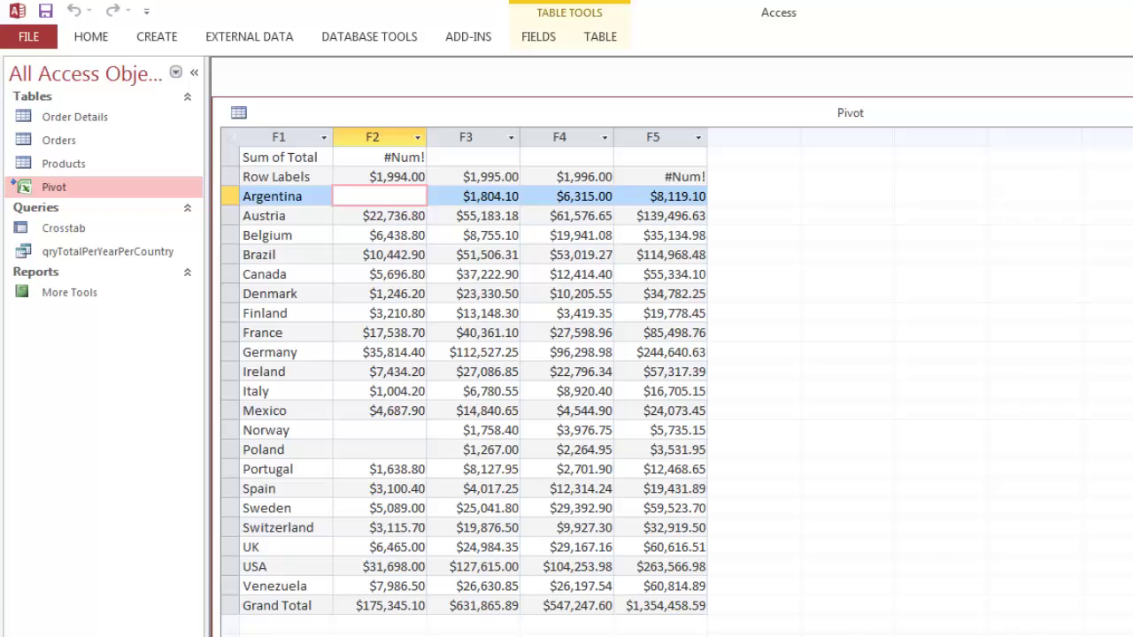
key(ctrl+w)
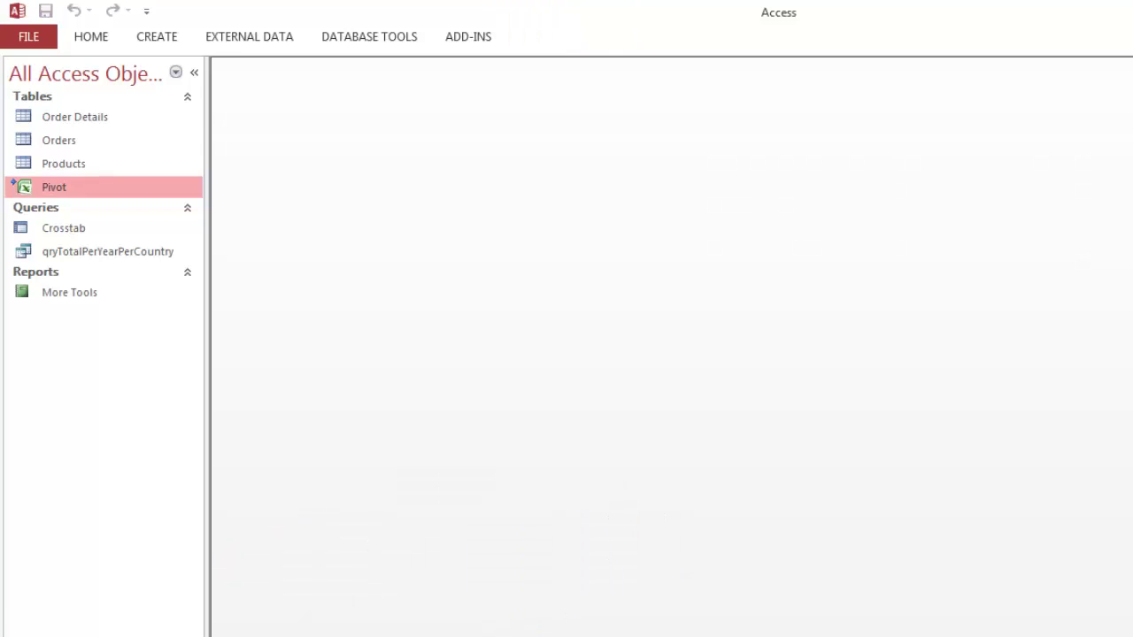
Add a record to the Orders table with order date 11/18/2014 and ship country Netherlands, and close the table.
double_click(62, 142)
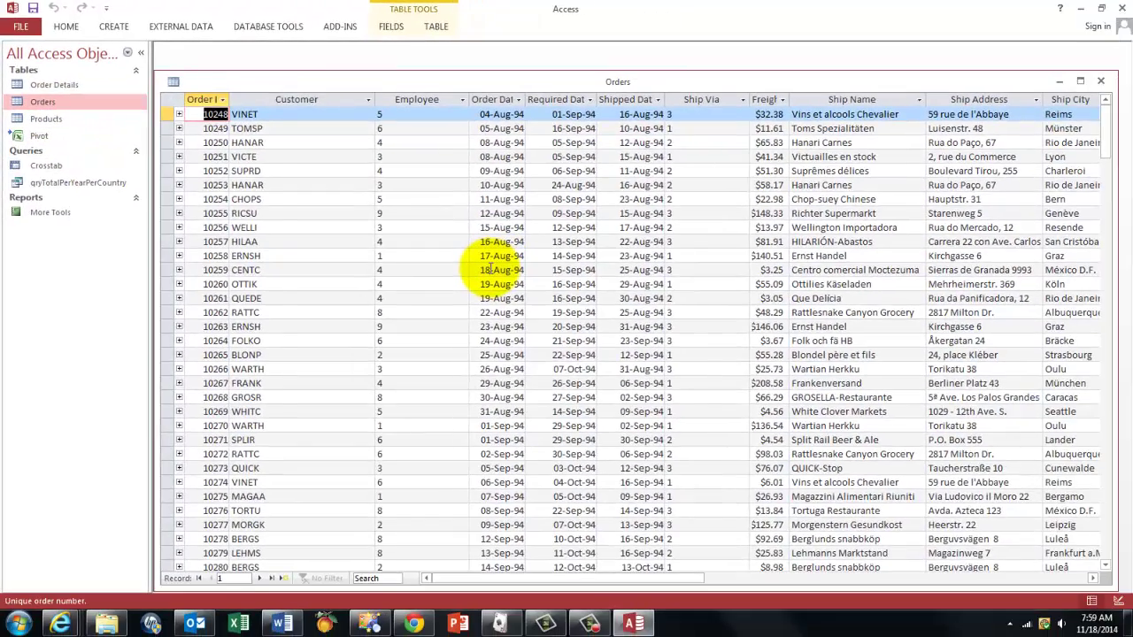
key(ctrl+End)
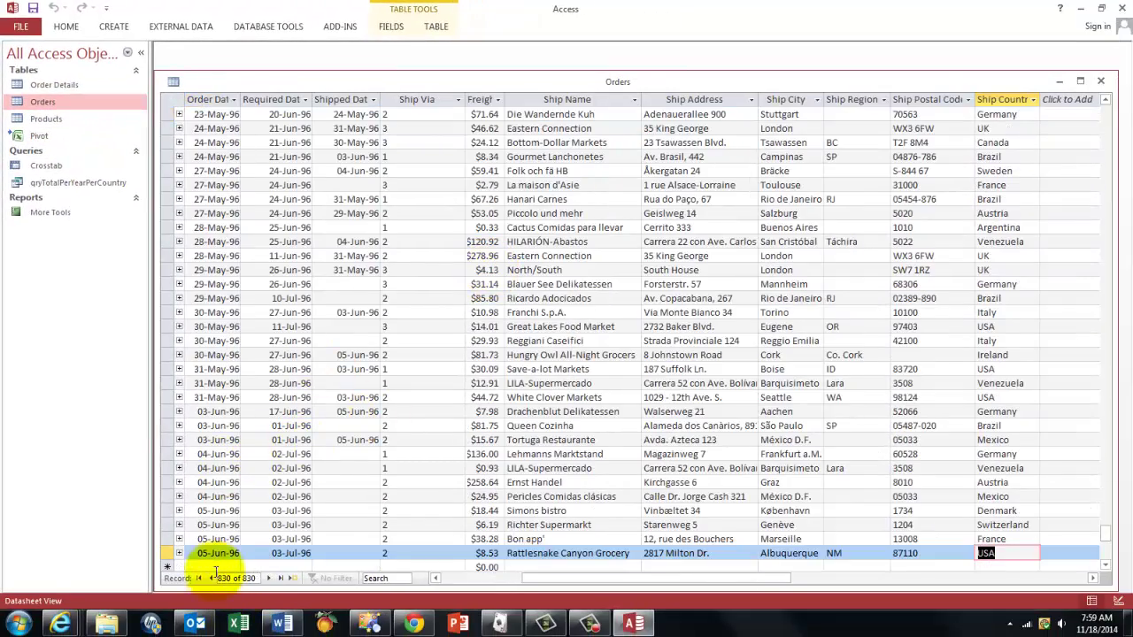
key(Tab)
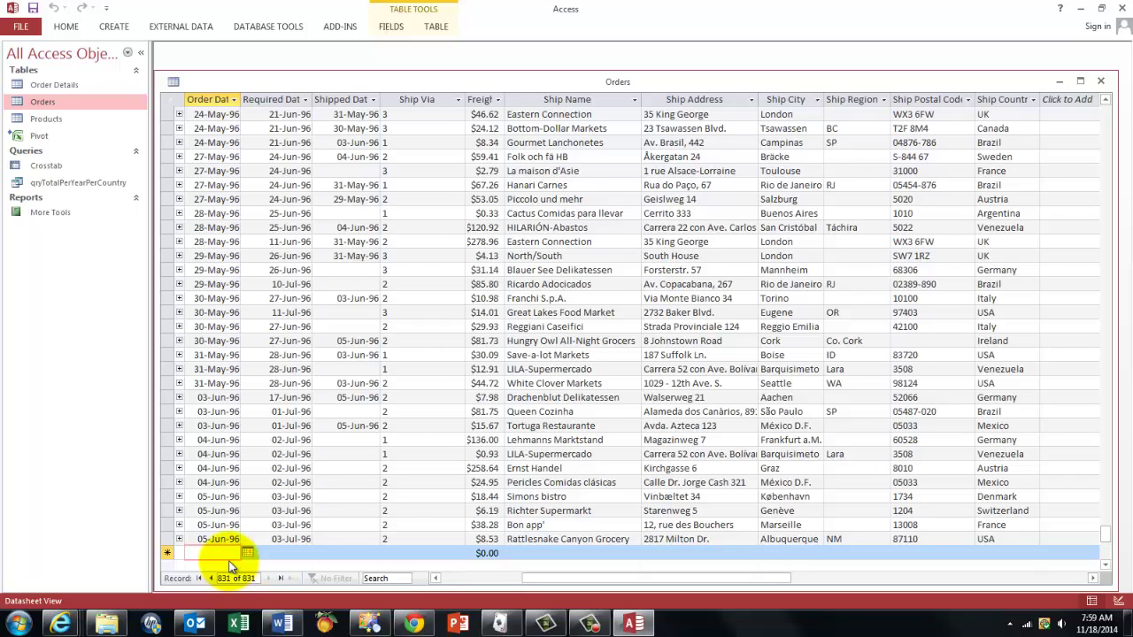
key(ctrl+semicolon)
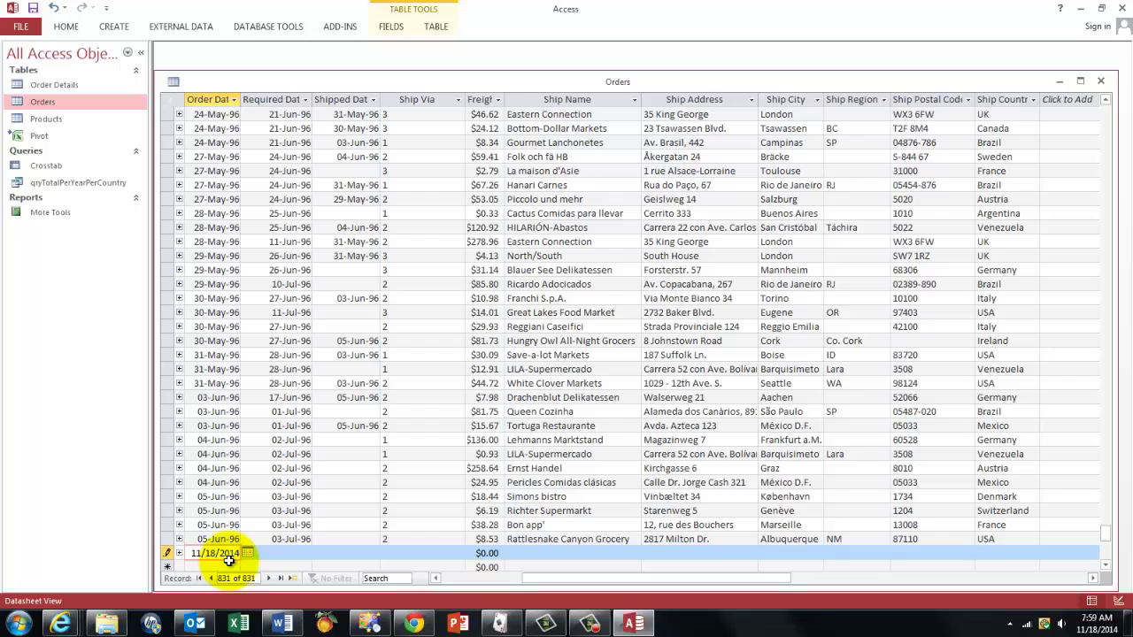
key(Tab)
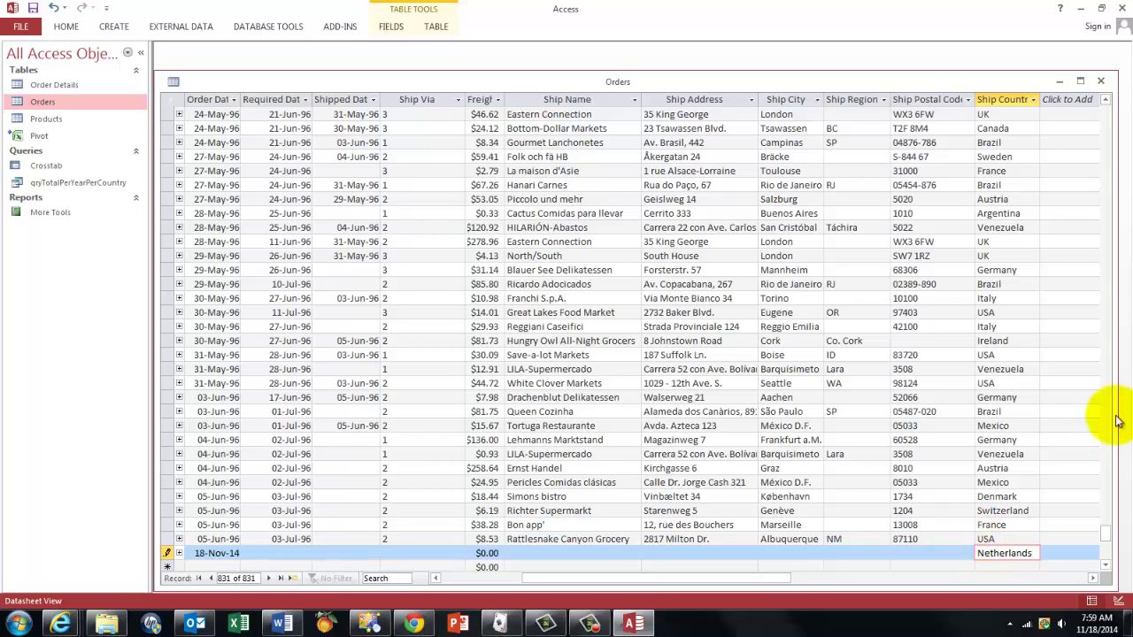
click(1097, 77)
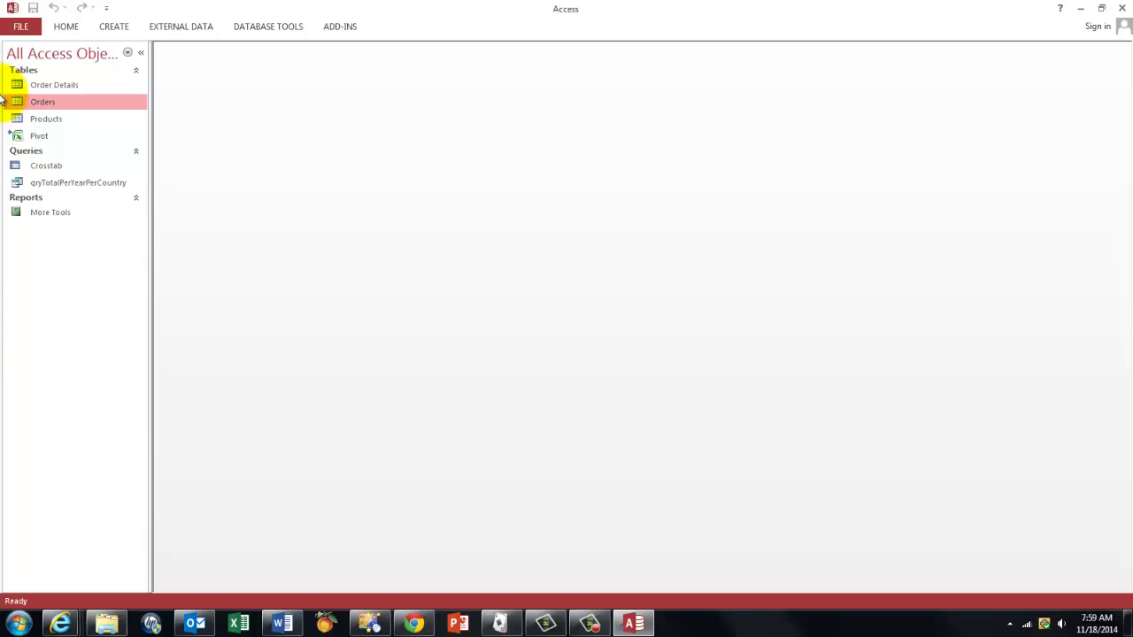
Add an Order Details record for the newly created order with product Chai, unit price $100.00 and quantity 2, and close the table.
double_click(51, 86)
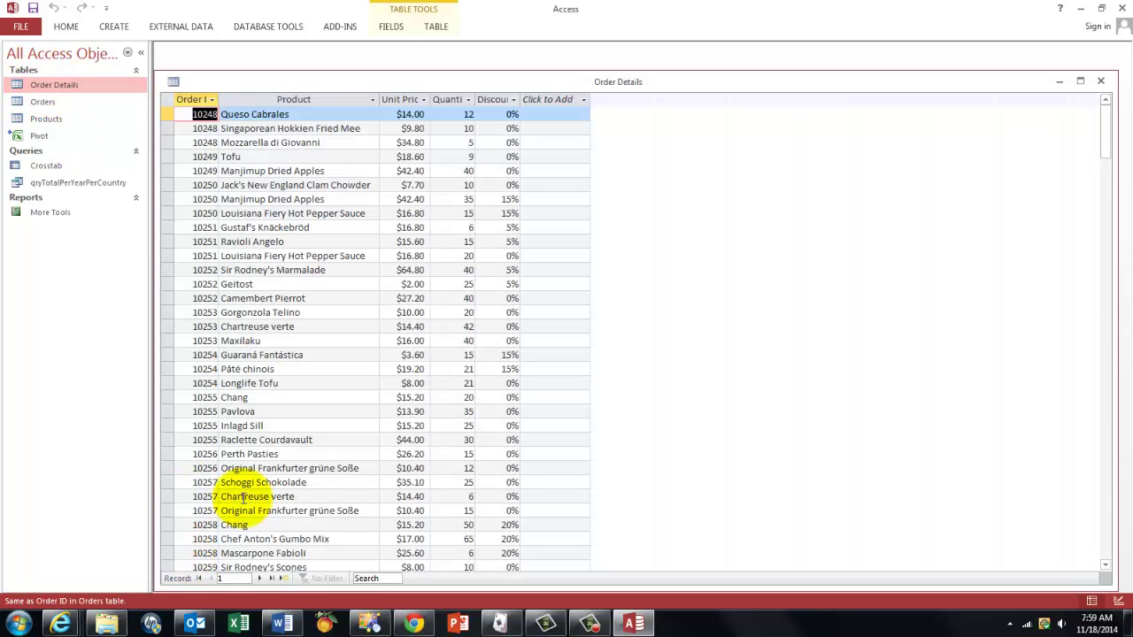
key(ctrl+End)
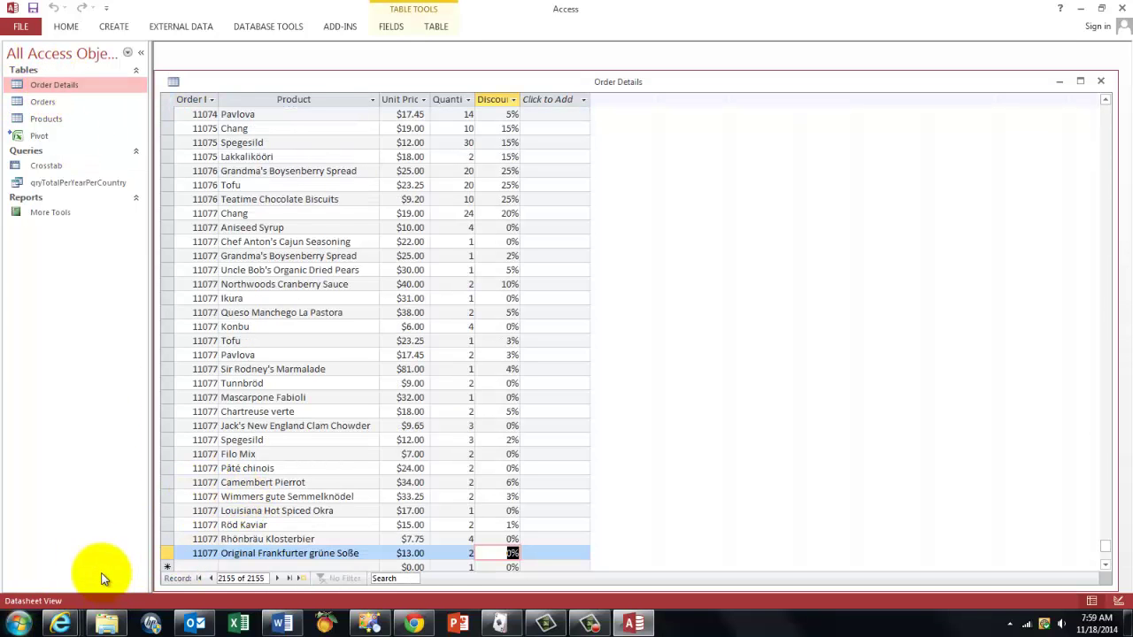
click(212, 566)
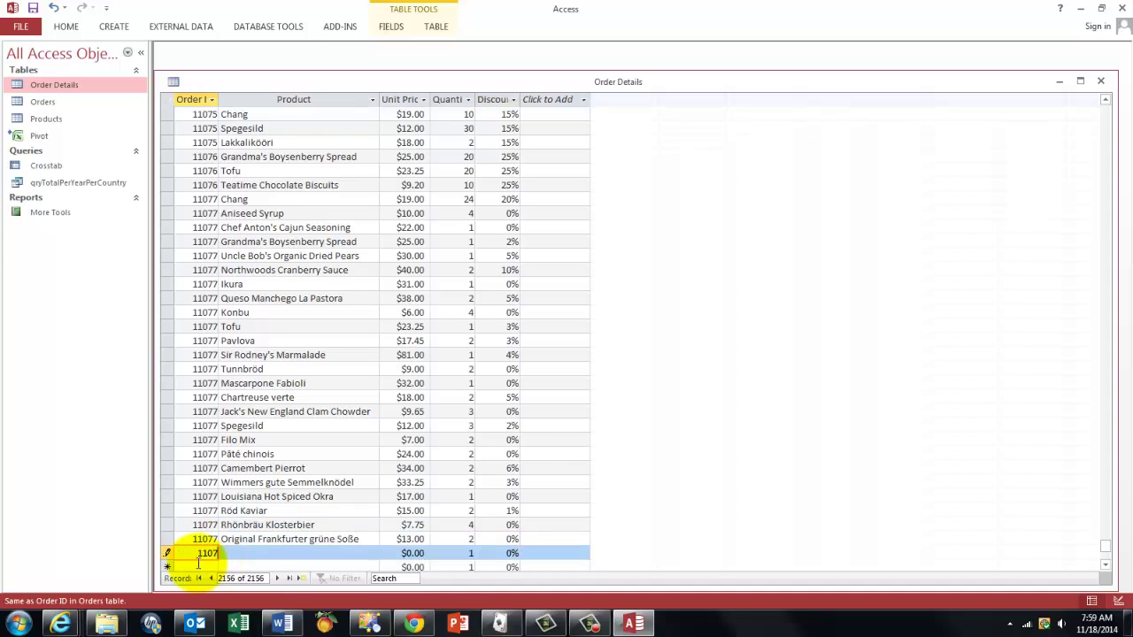
key(Tab)
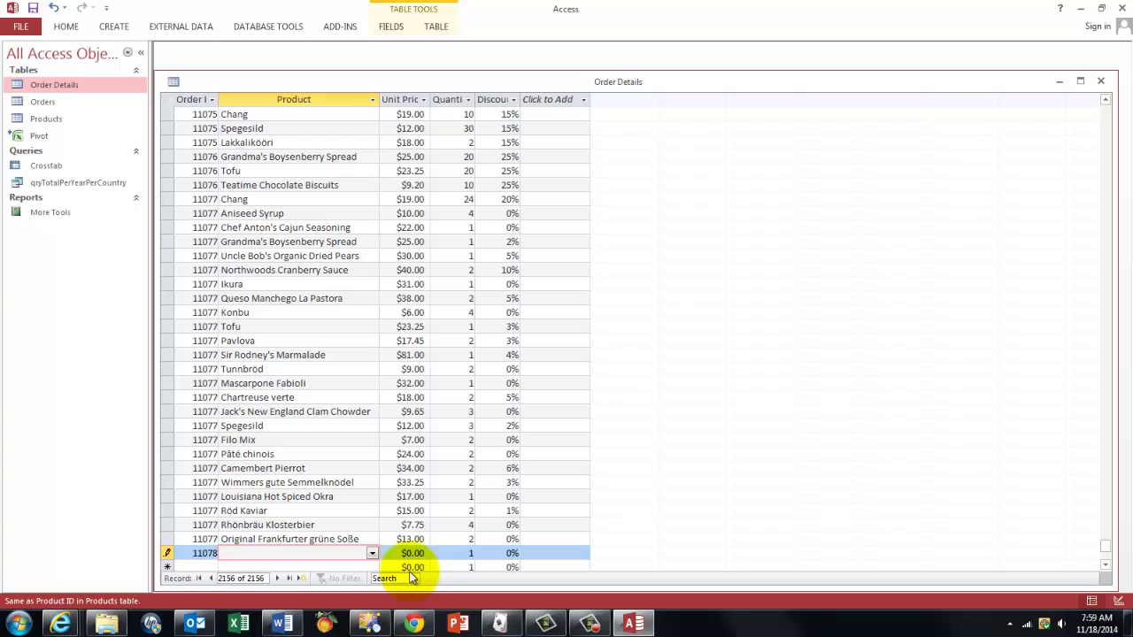
click(372, 554)
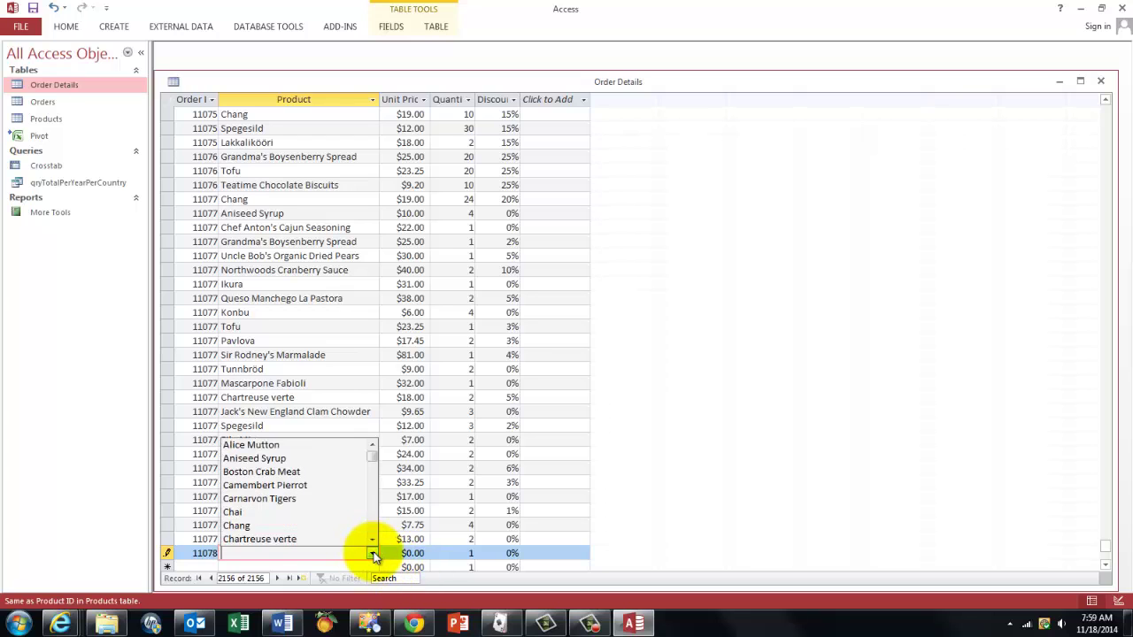
click(235, 512)
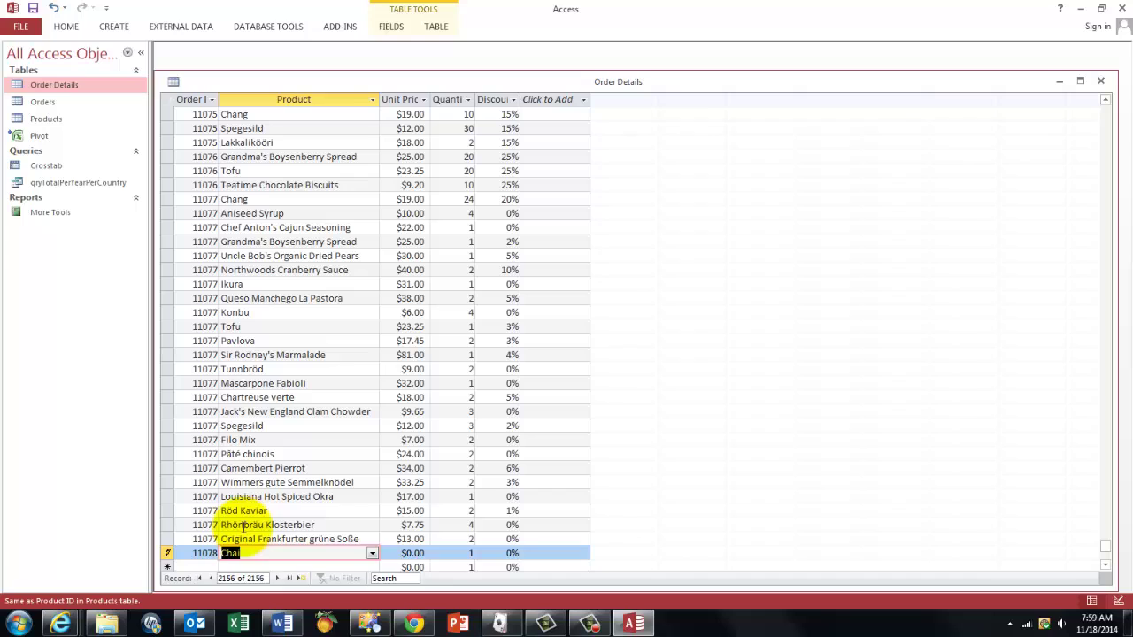
click(406, 554)
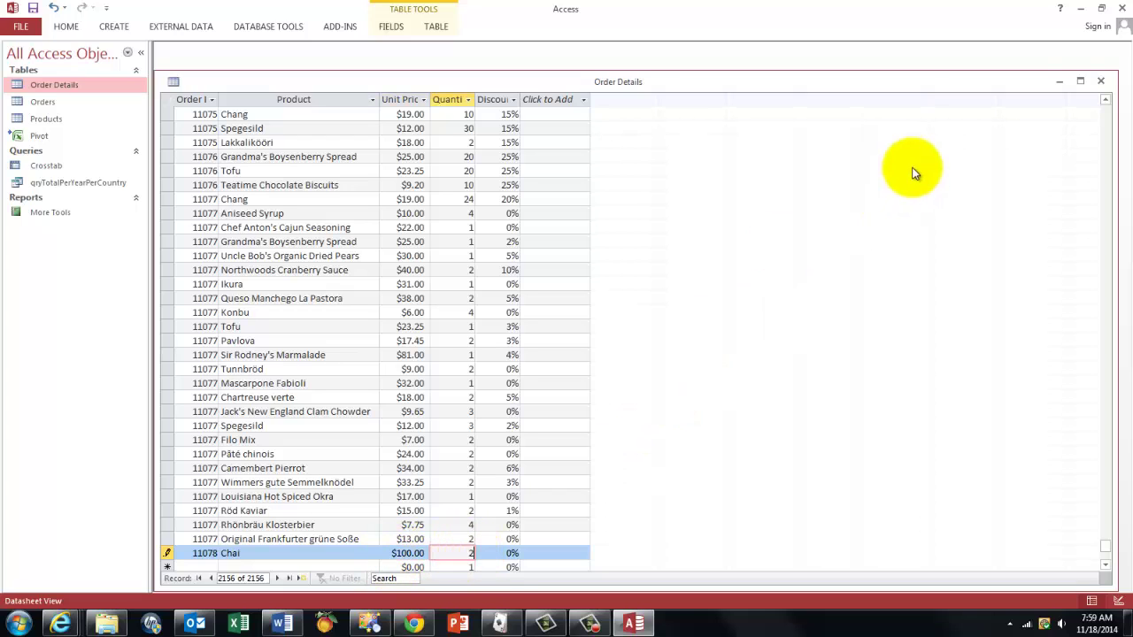
click(1102, 83)
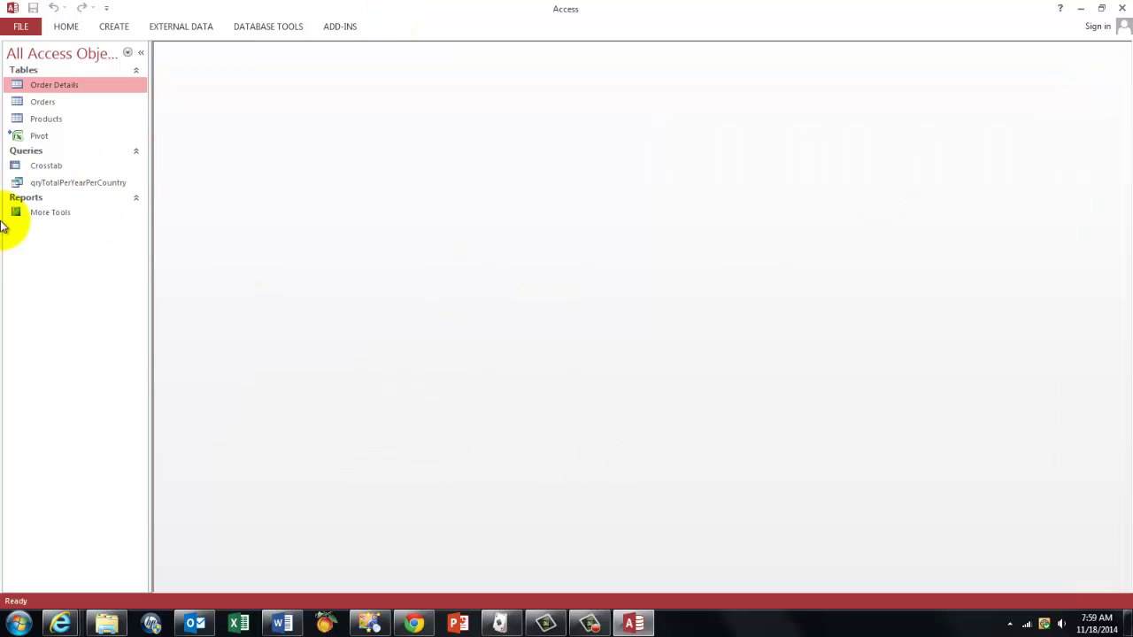
Check the linked Pivot table for the new order data and close it.
double_click(38, 137)
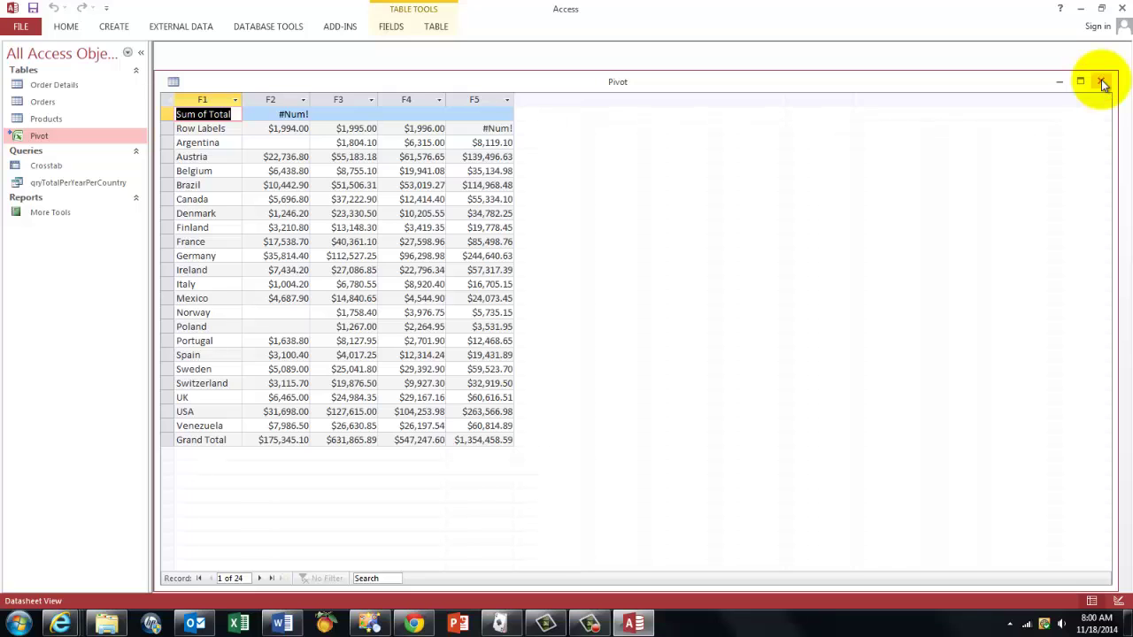
click(1101, 83)
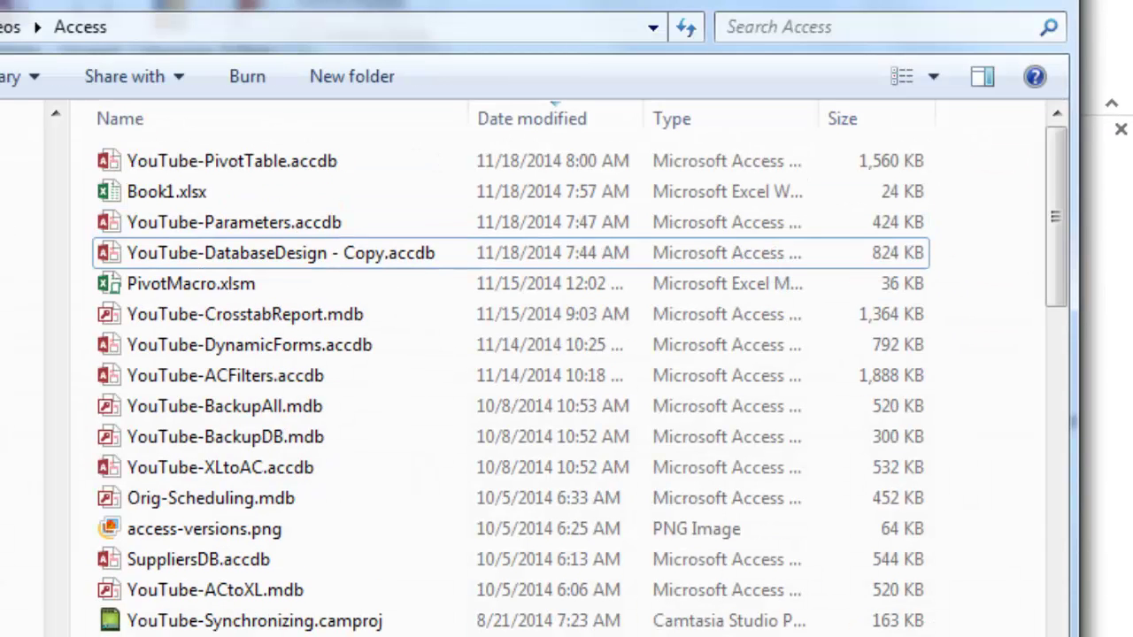
Open Book1.xlsx in Excel with its external data connections enabled and refresh all the PivotTable data.
double_click(159, 190)
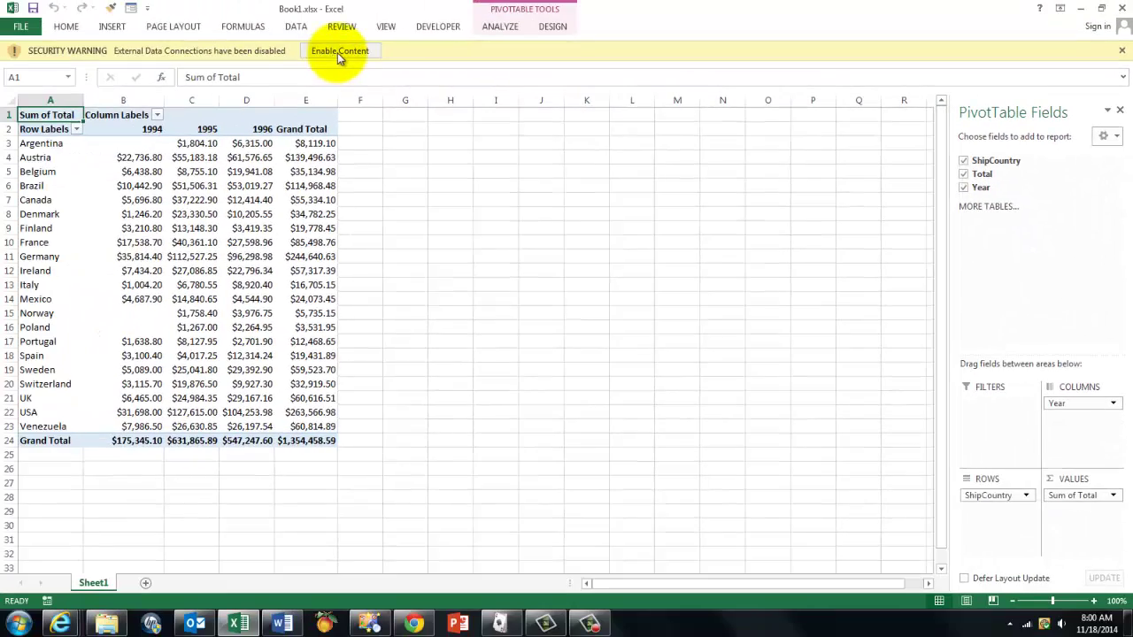
click(338, 52)
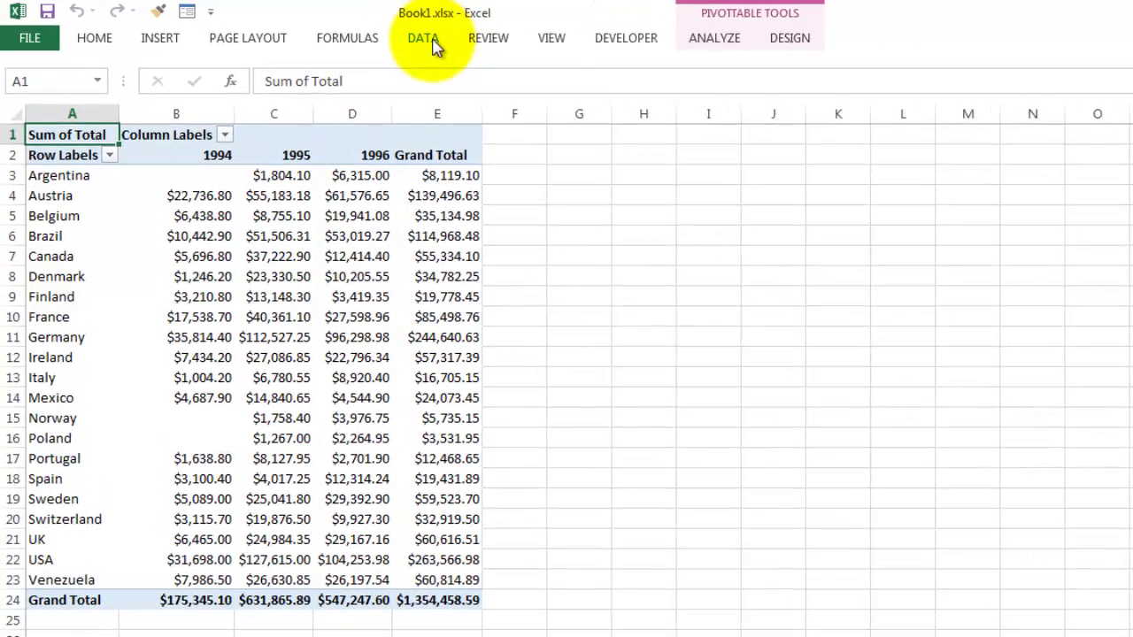
click(434, 43)
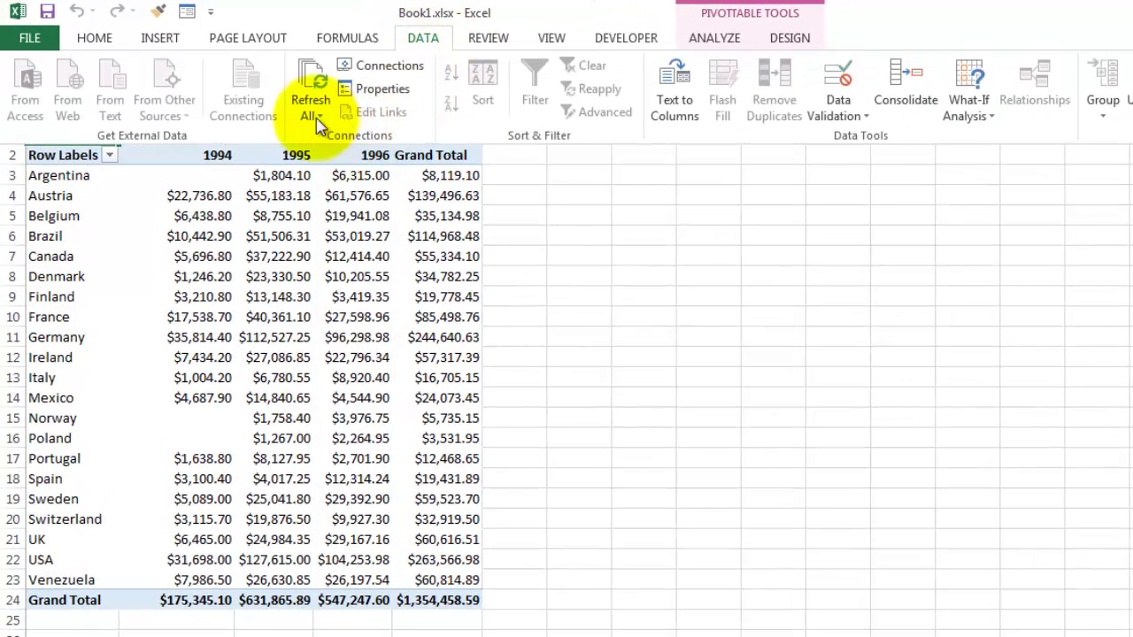
click(466, 181)
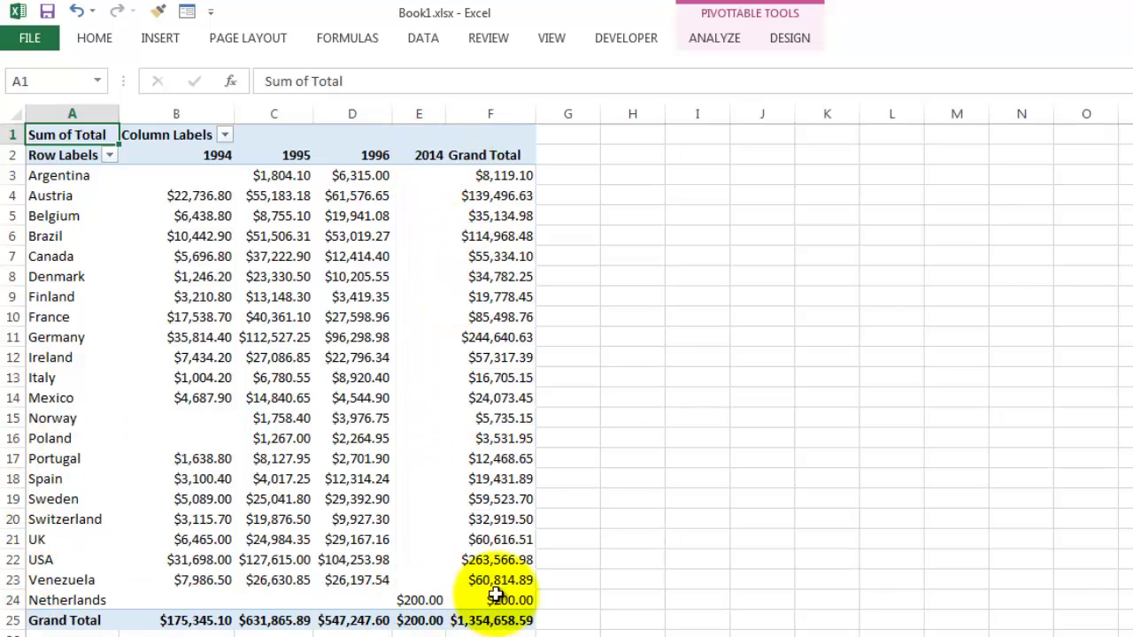
mouse_move(422, 204)
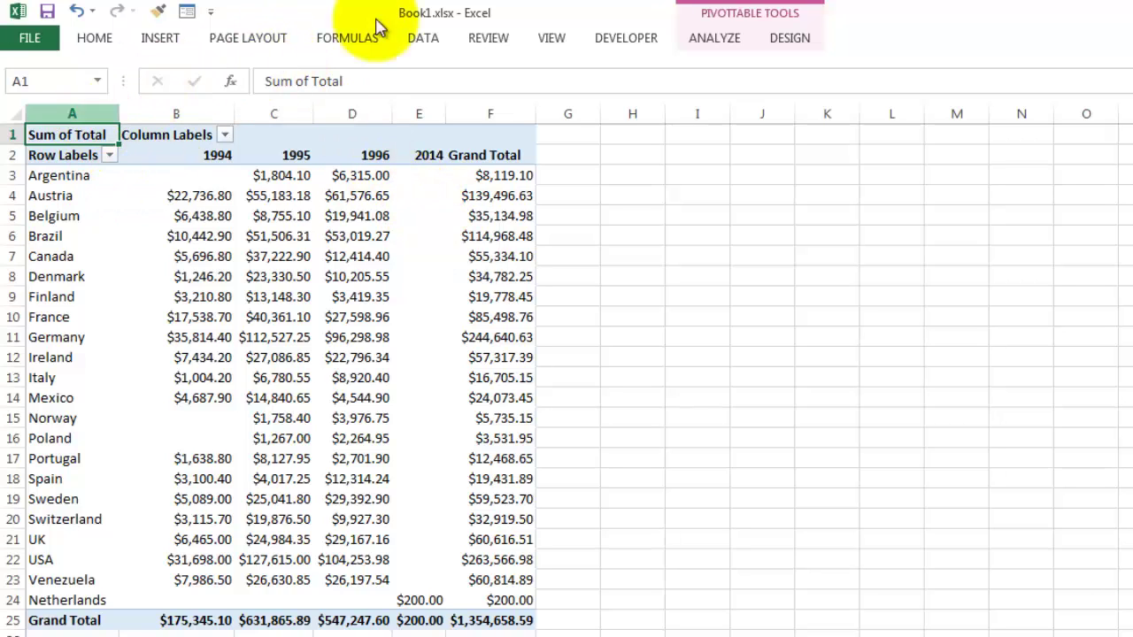
Examine the data settings in the PivotTable options, including refreshing when the file opens, and close the dialog.
click(714, 39)
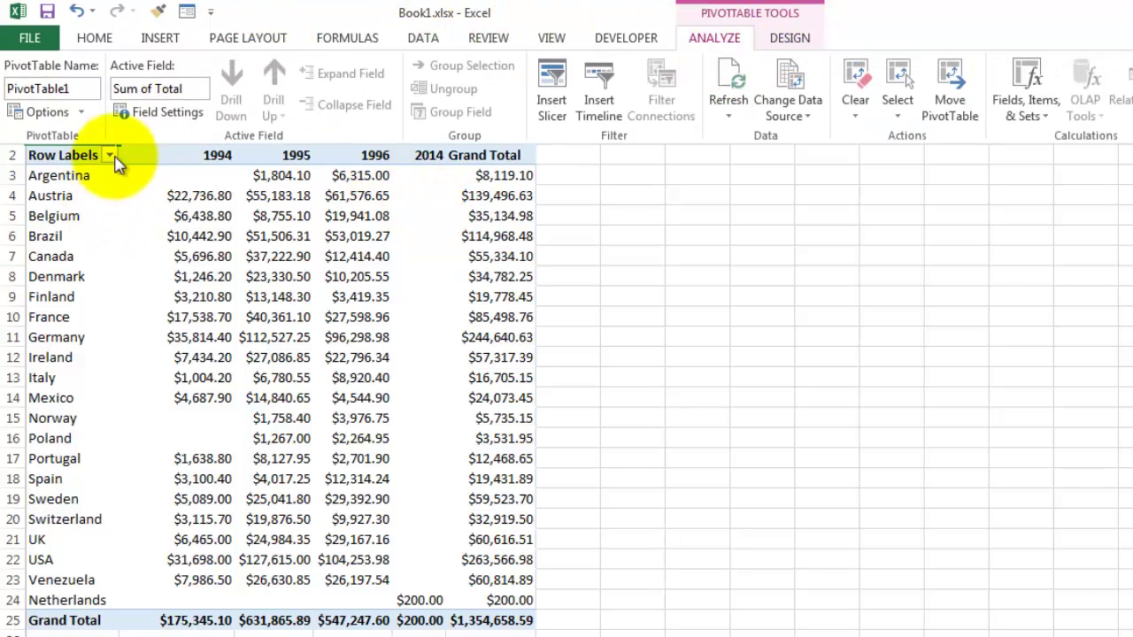
click(80, 113)
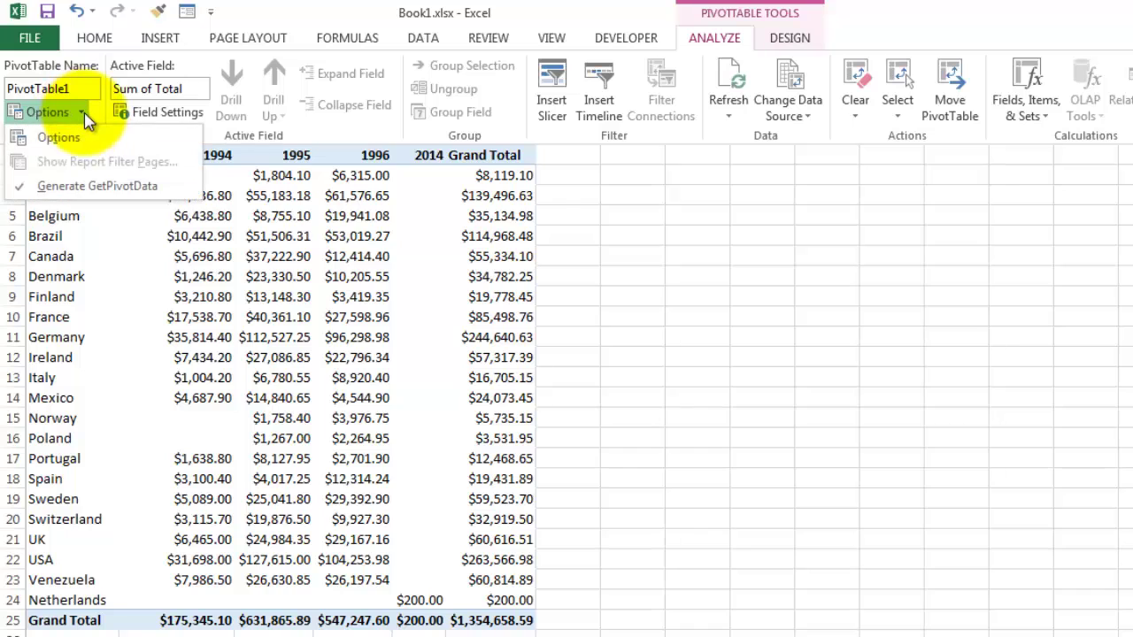
click(74, 145)
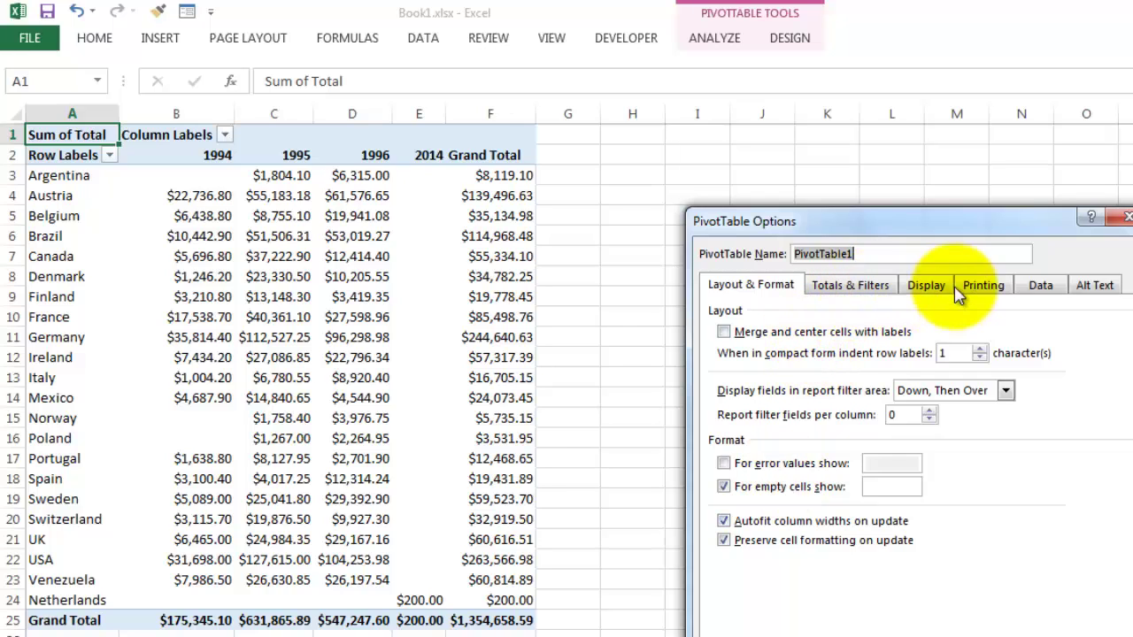
click(1041, 285)
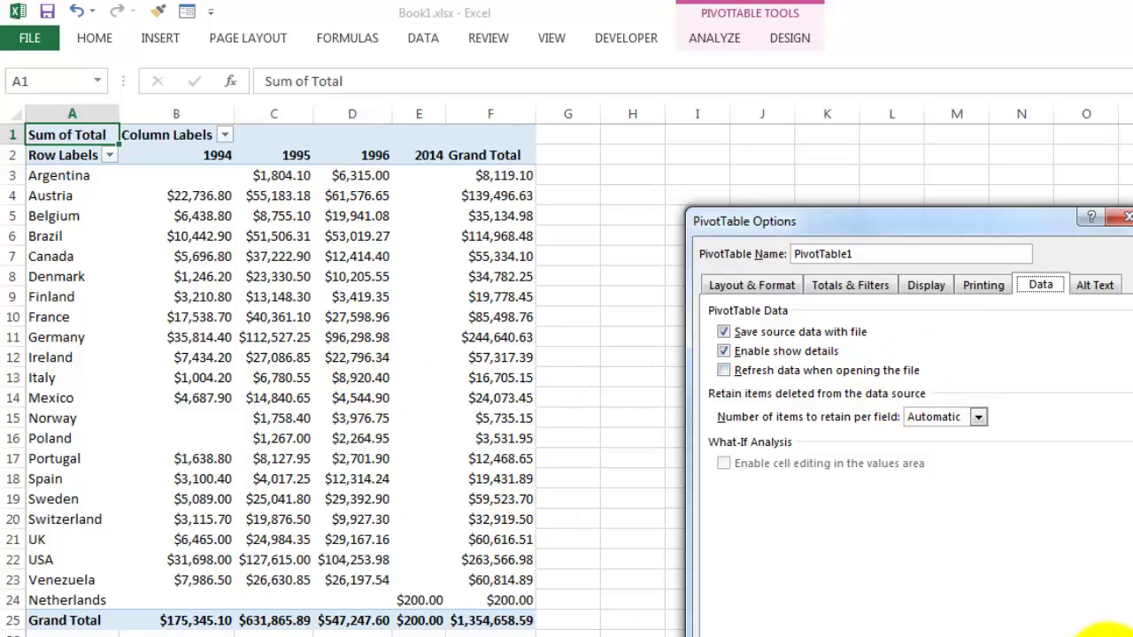
click(1106, 634)
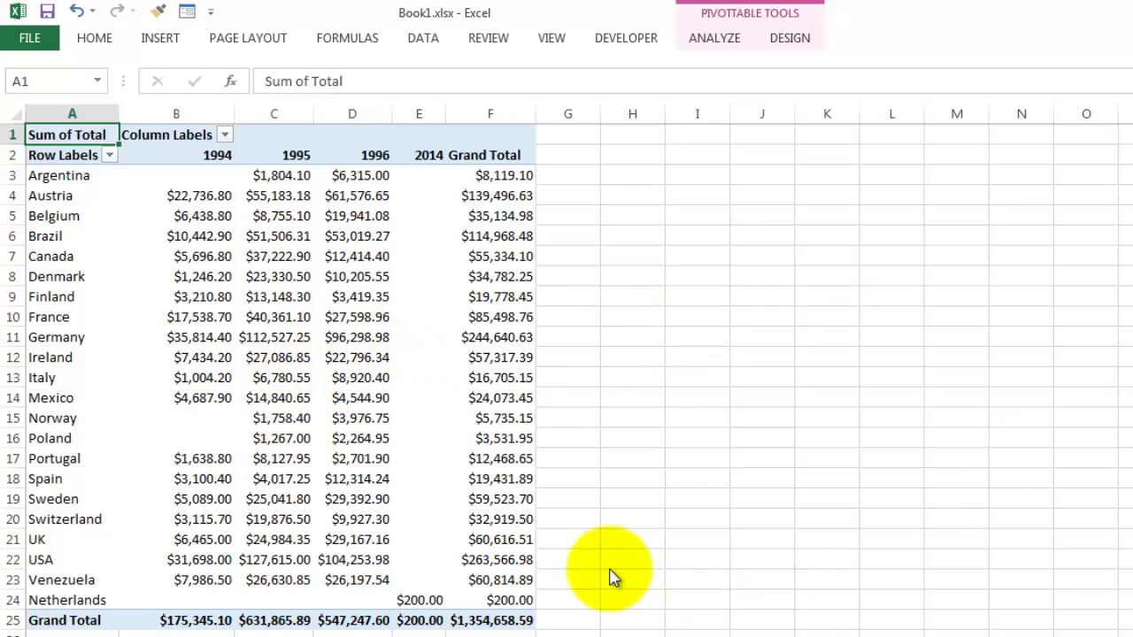
Close Excel, saving the changes to Book1.xlsx, and open the linked Pivot table in Access in YouTube-PivotTable.accdb.
key(alt+F4)
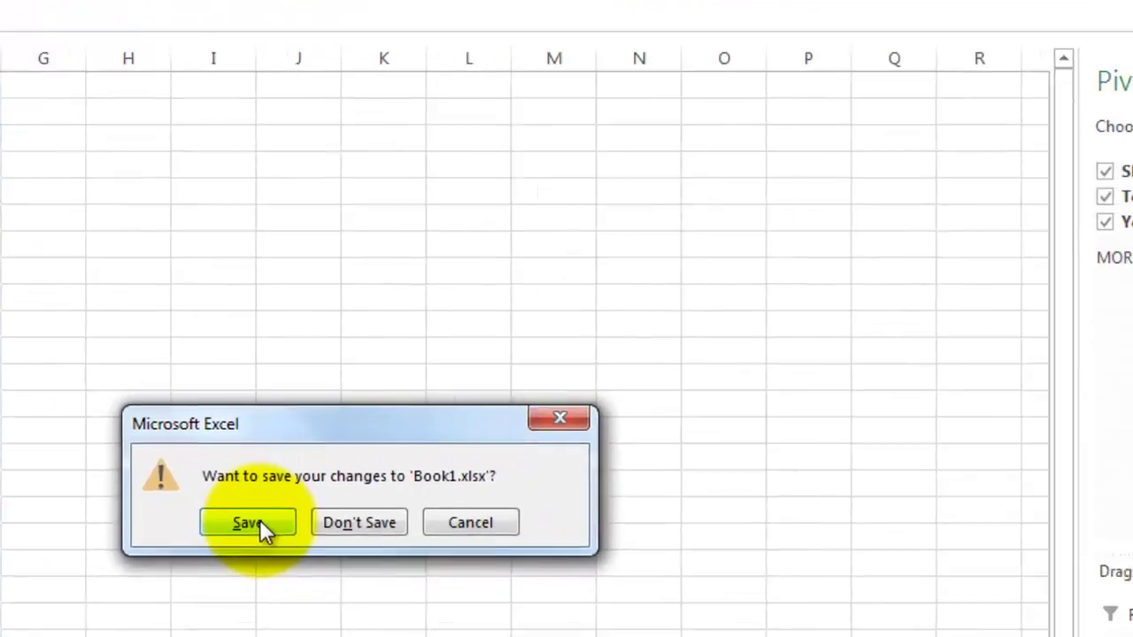
click(248, 523)
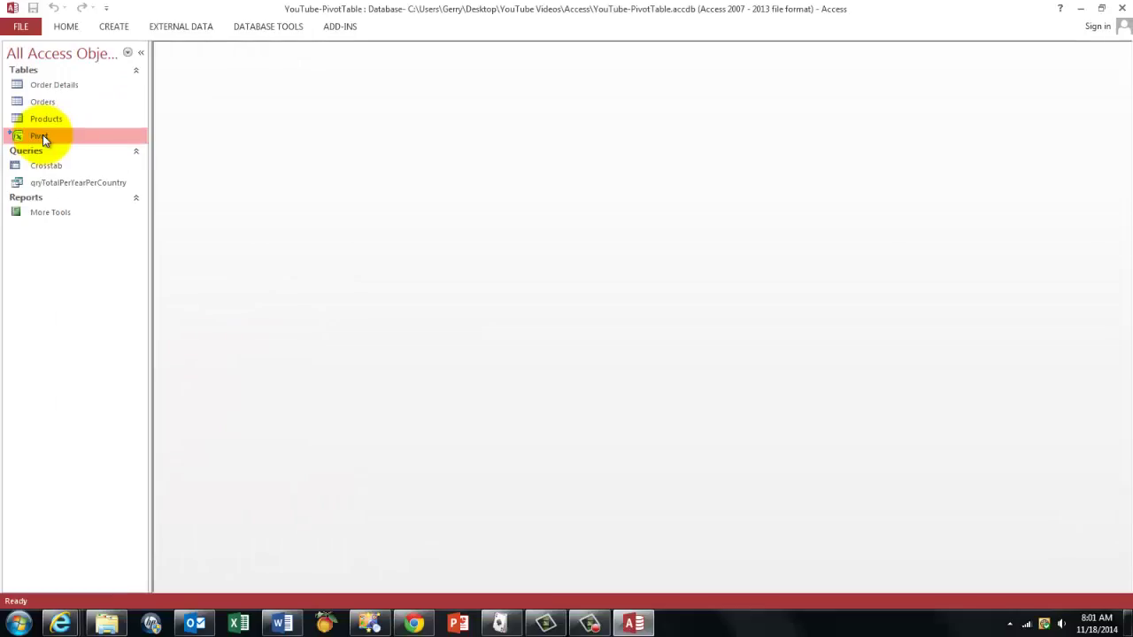
double_click(44, 136)
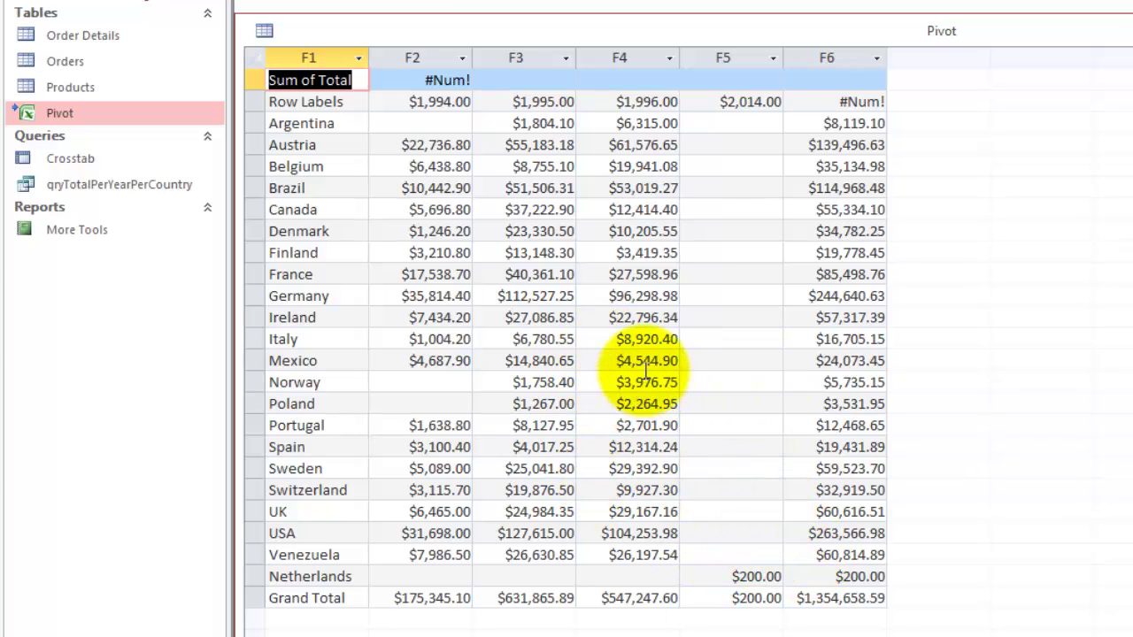
View the More Tools report in a maximized window, and close both the report and the Pivot table.
double_click(69, 228)
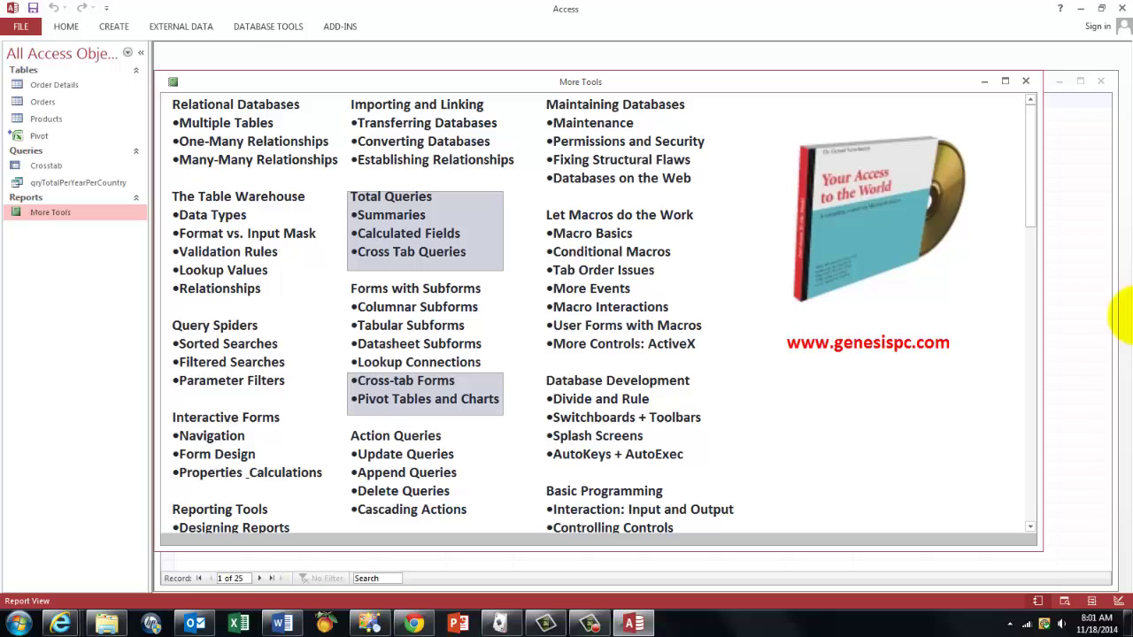
click(1093, 72)
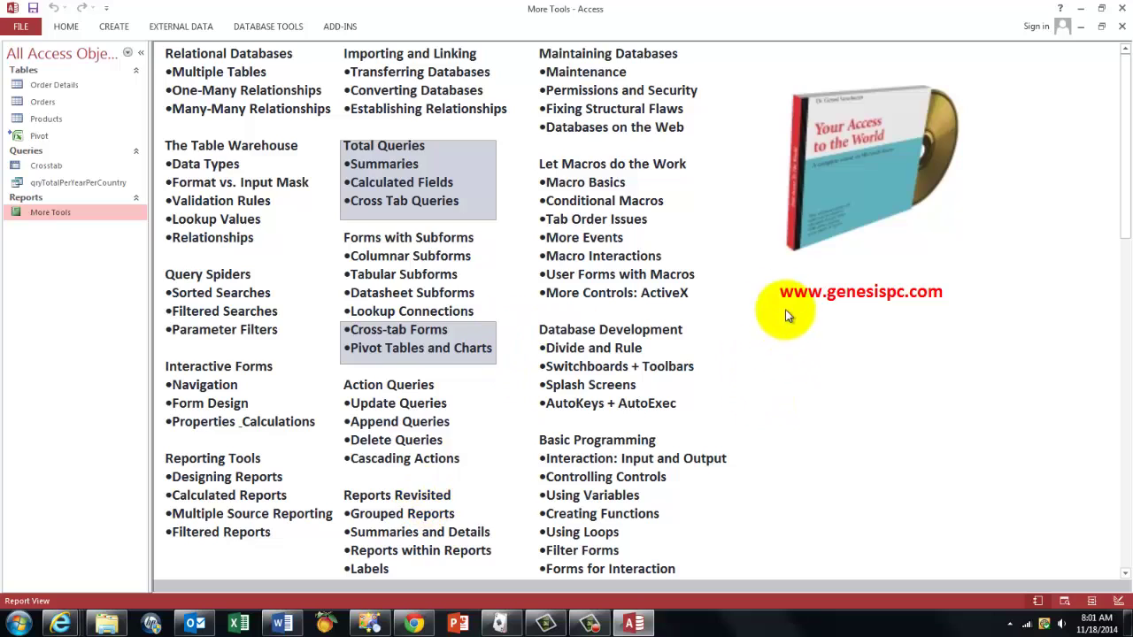
click(1122, 29)
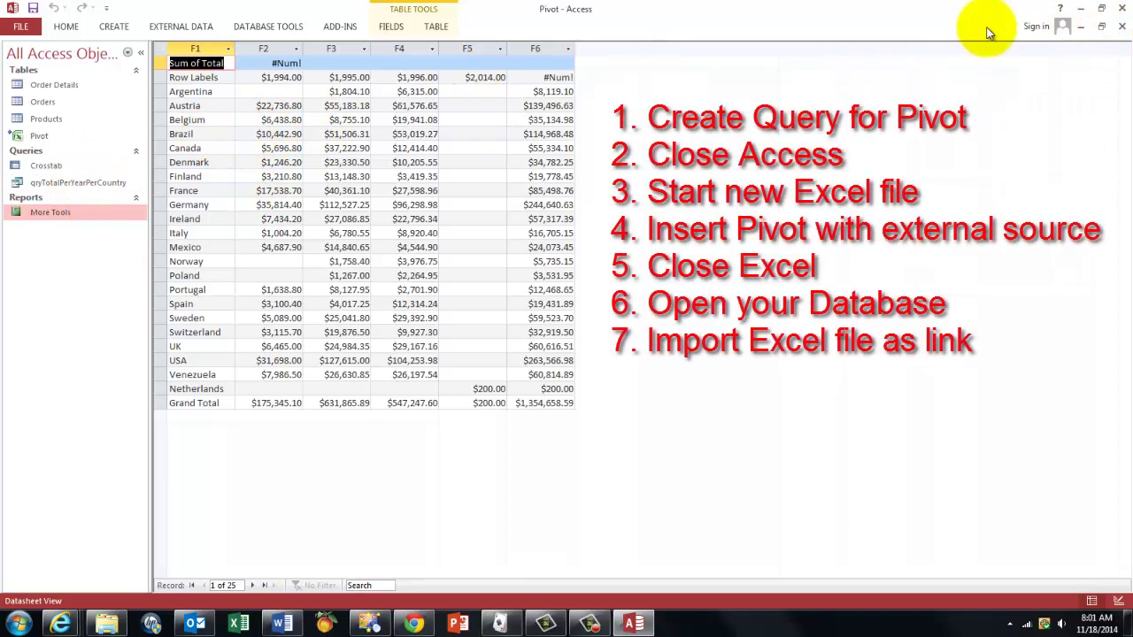
click(1122, 26)
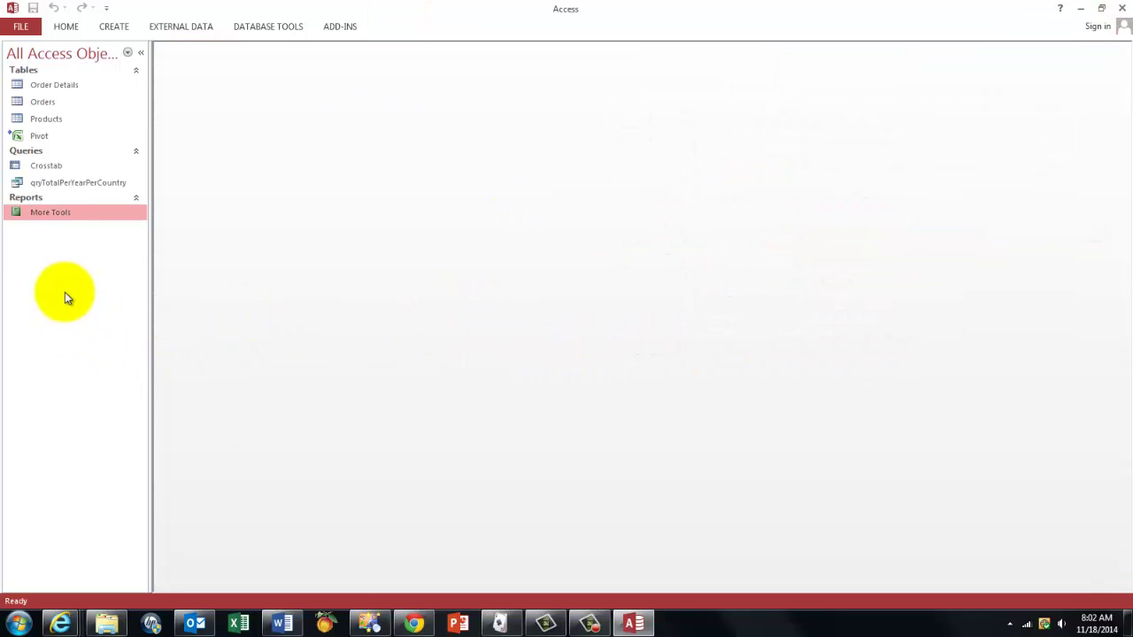
Open the Crosstab query, switch it to Design view, and examine the full expression of the Year column-heading field.
double_click(40, 164)
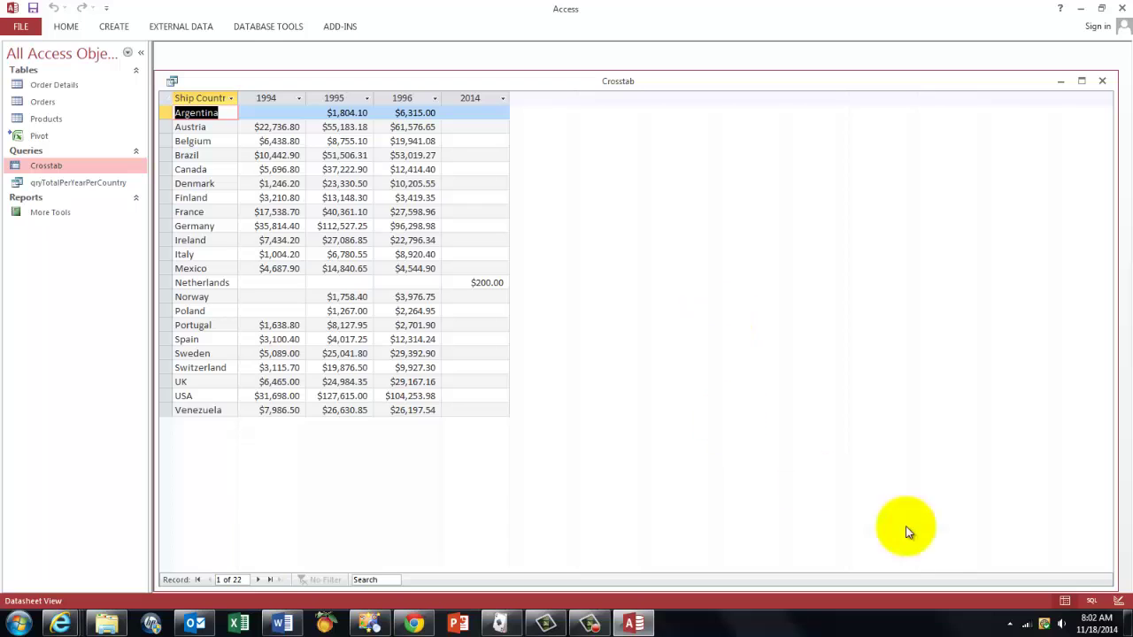
click(1117, 600)
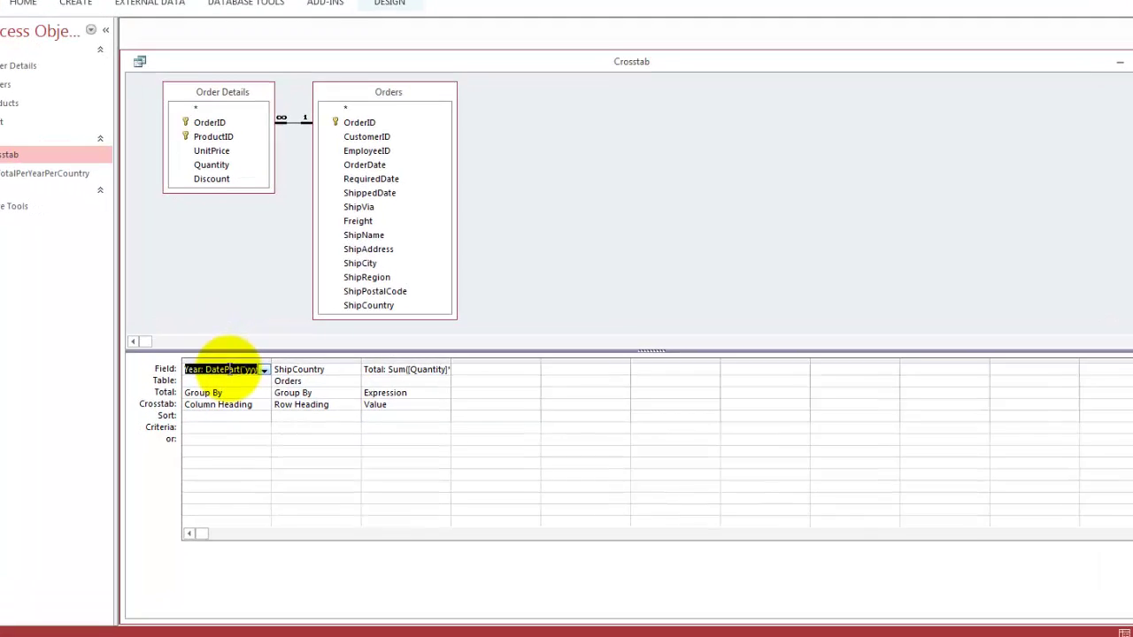
right_click(254, 361)
click(219, 546)
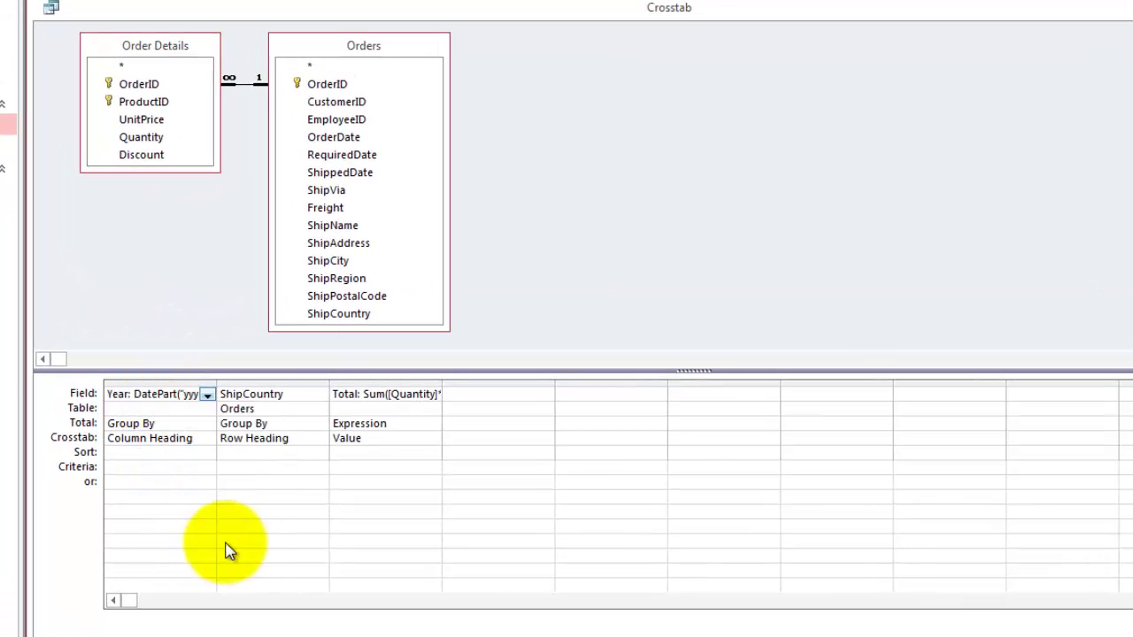
double_click(469, 138)
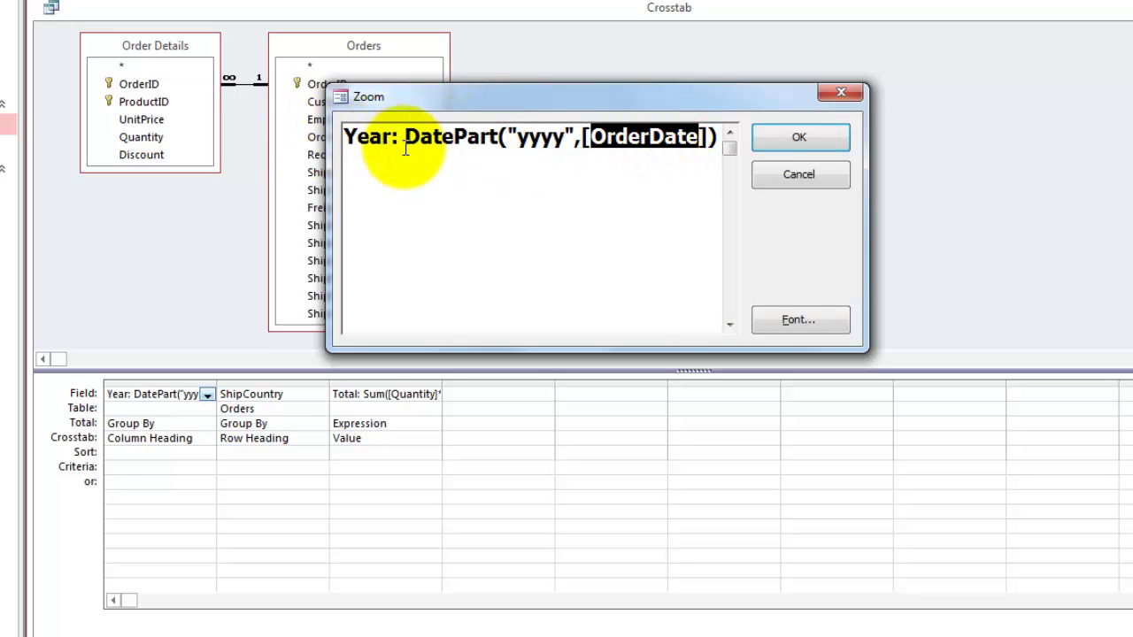
double_click(363, 138)
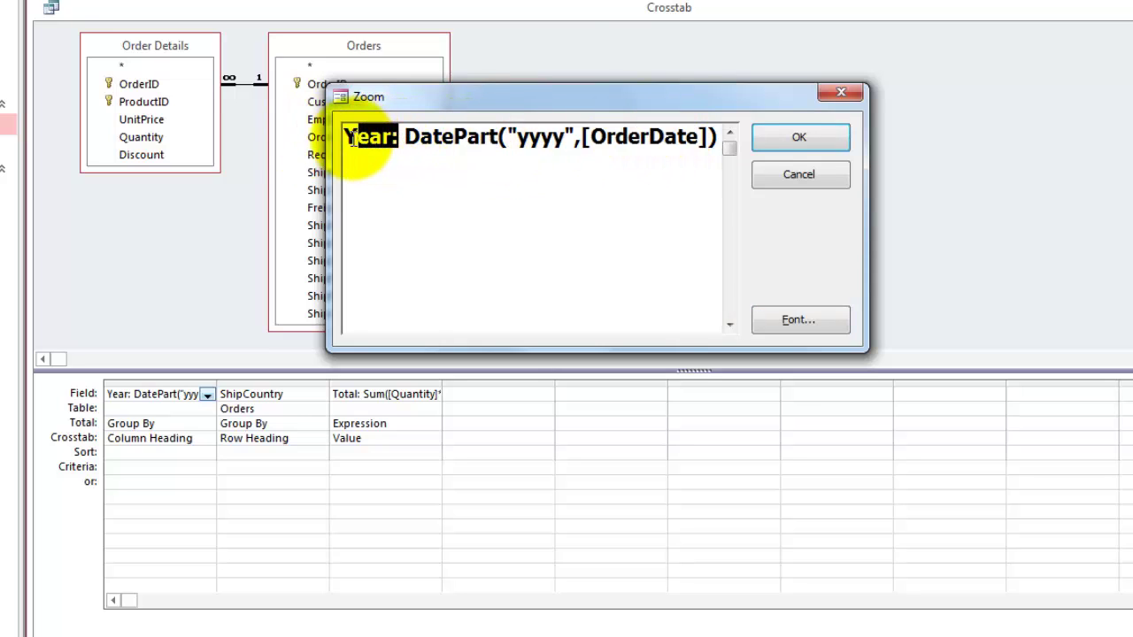
click(805, 140)
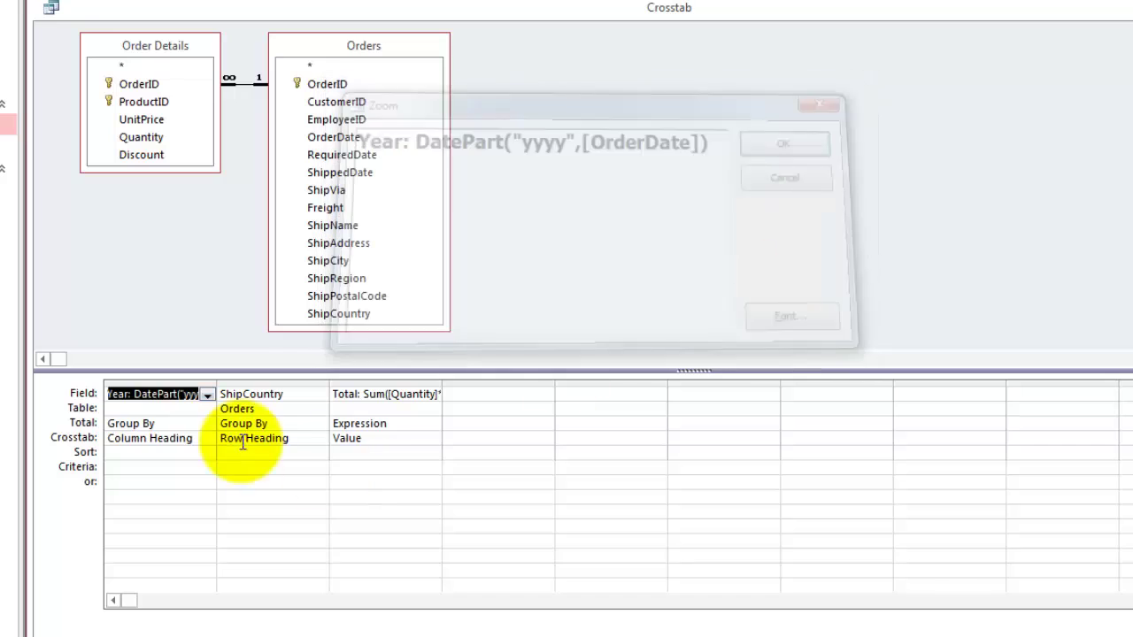
Examine the full expression of the Total value field in the Crosstab query's design grid.
right_click(393, 396)
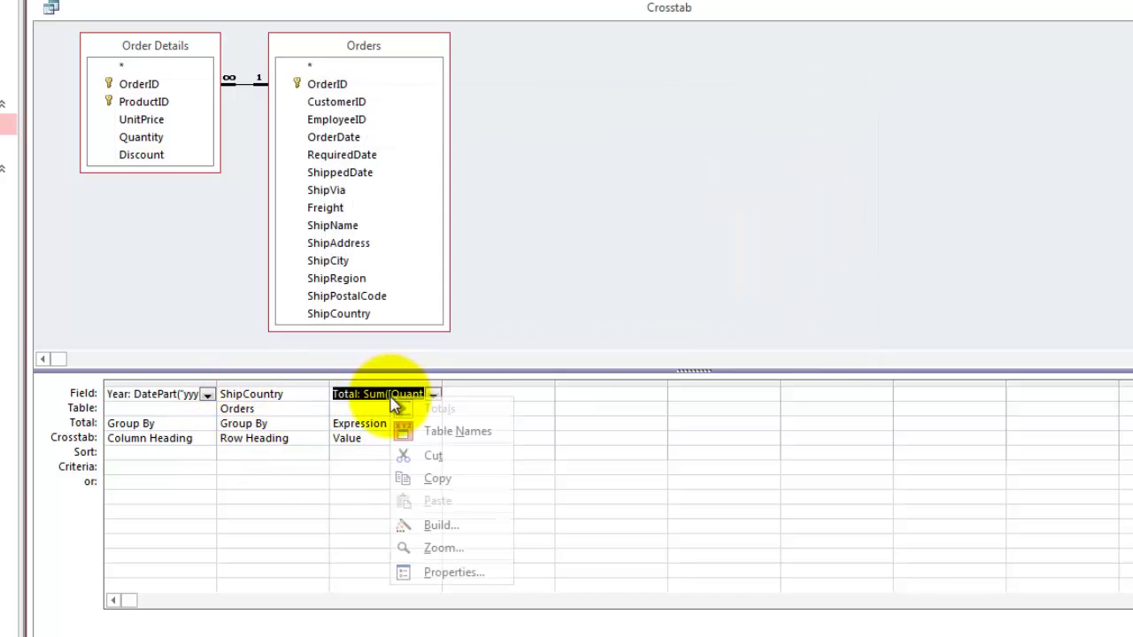
click(446, 547)
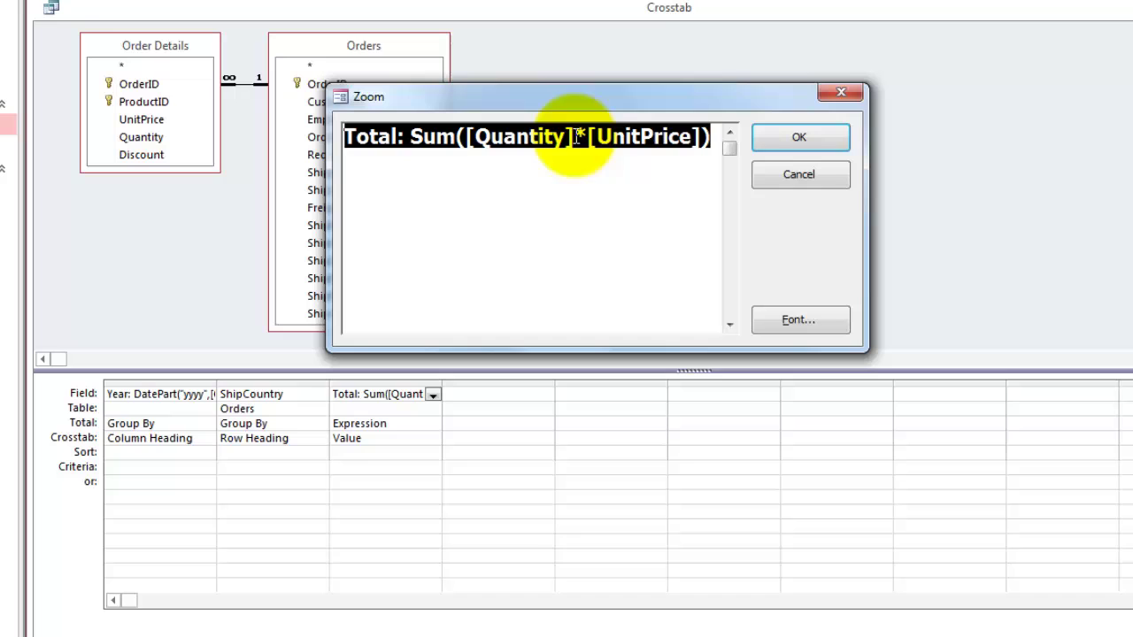
click(803, 139)
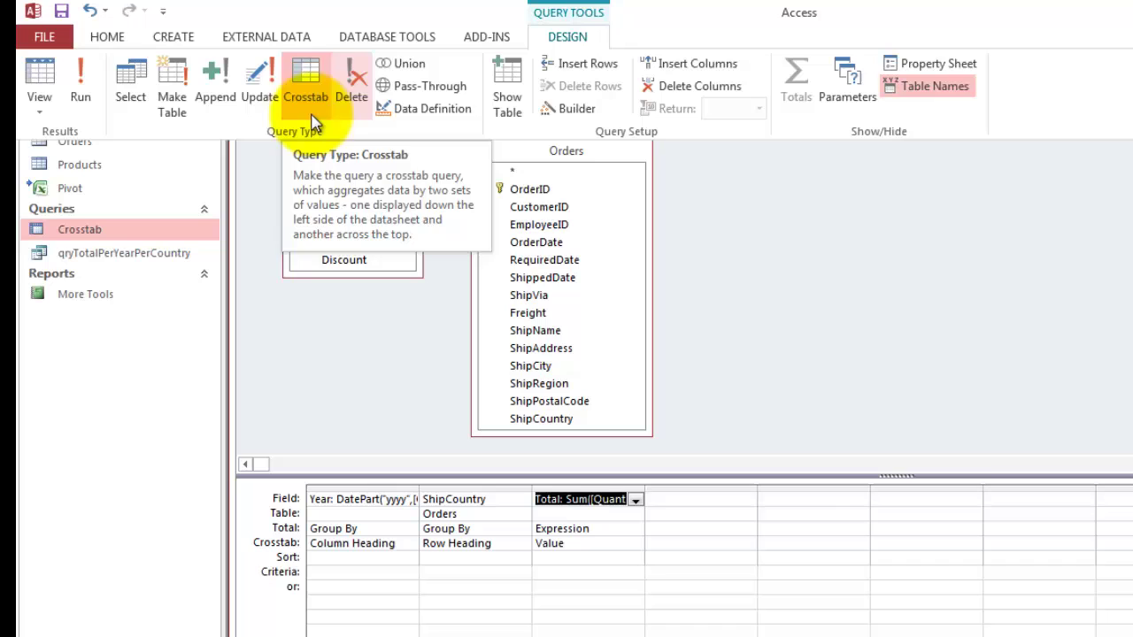
click(889, 339)
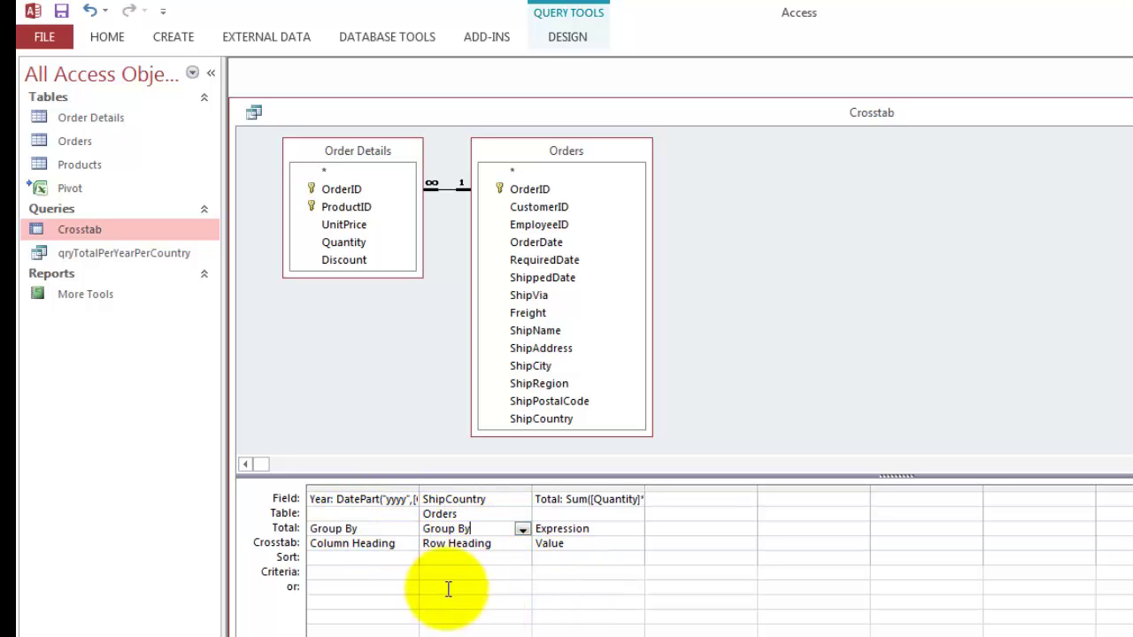
click(606, 529)
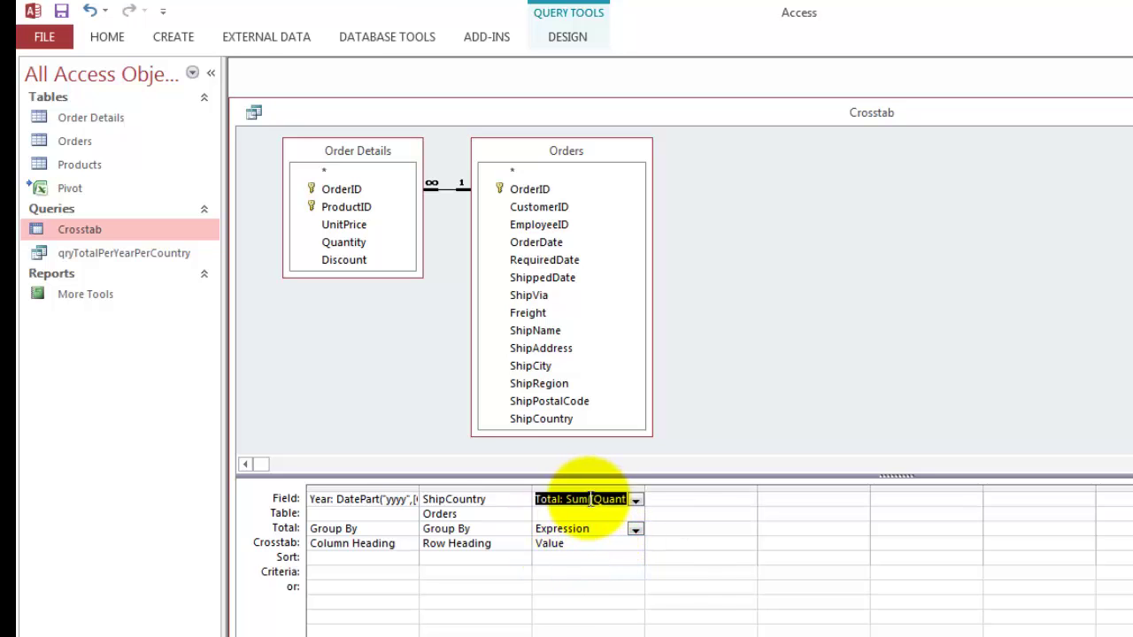
right_click(591, 501)
click(642, 634)
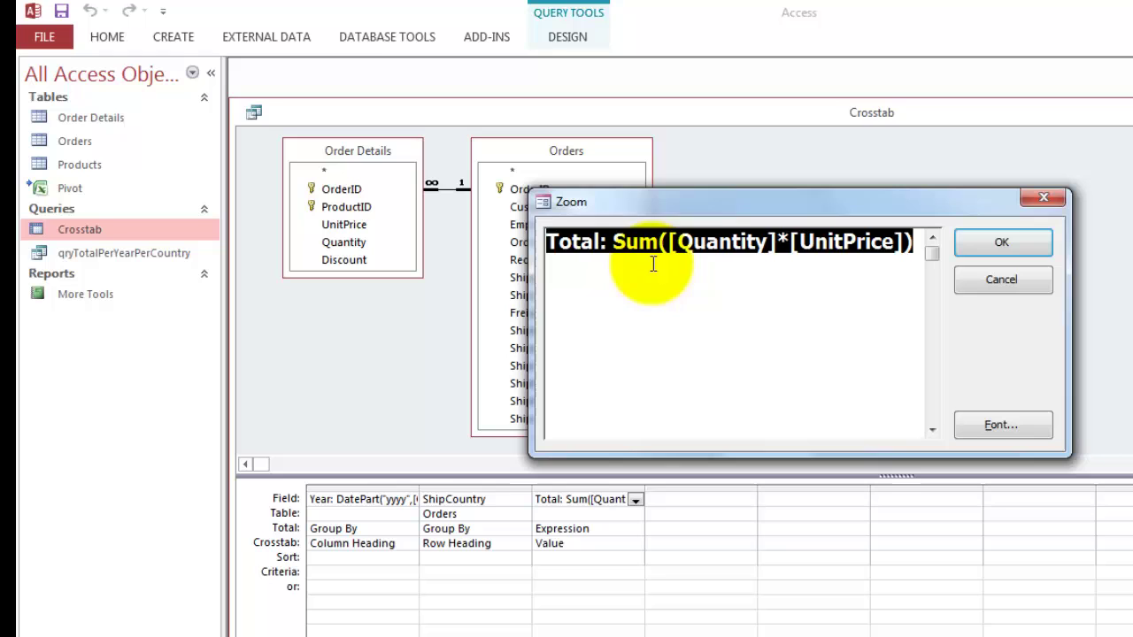
click(1031, 248)
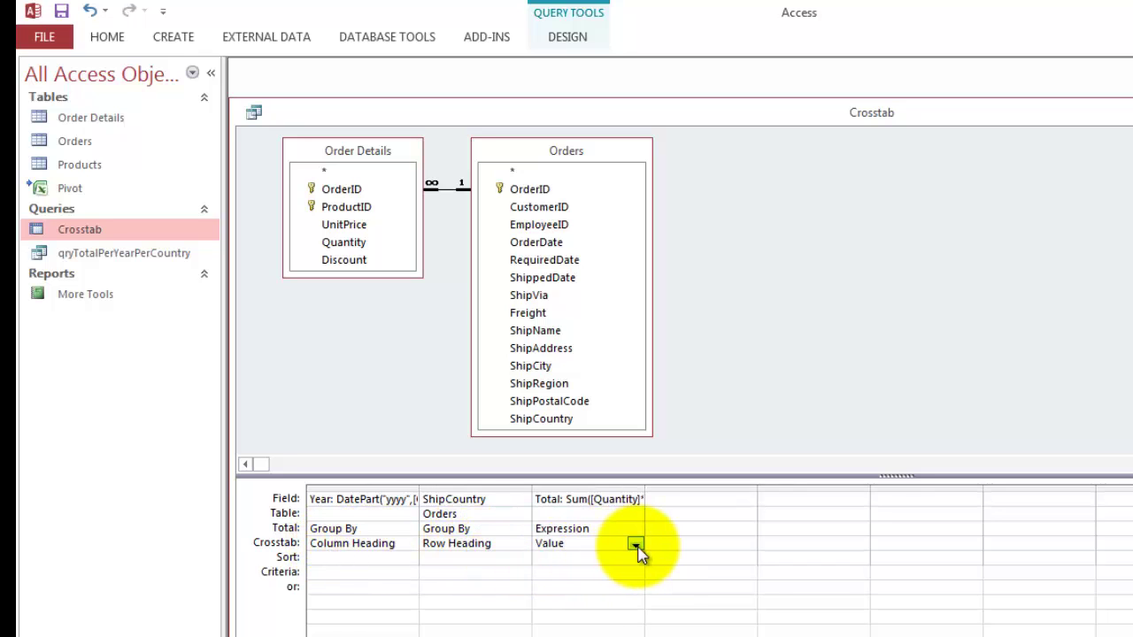
Choose Value as the Total column's Crosstab setting, and highlight the Year and ShipCountry columns in turn.
click(634, 543)
click(554, 586)
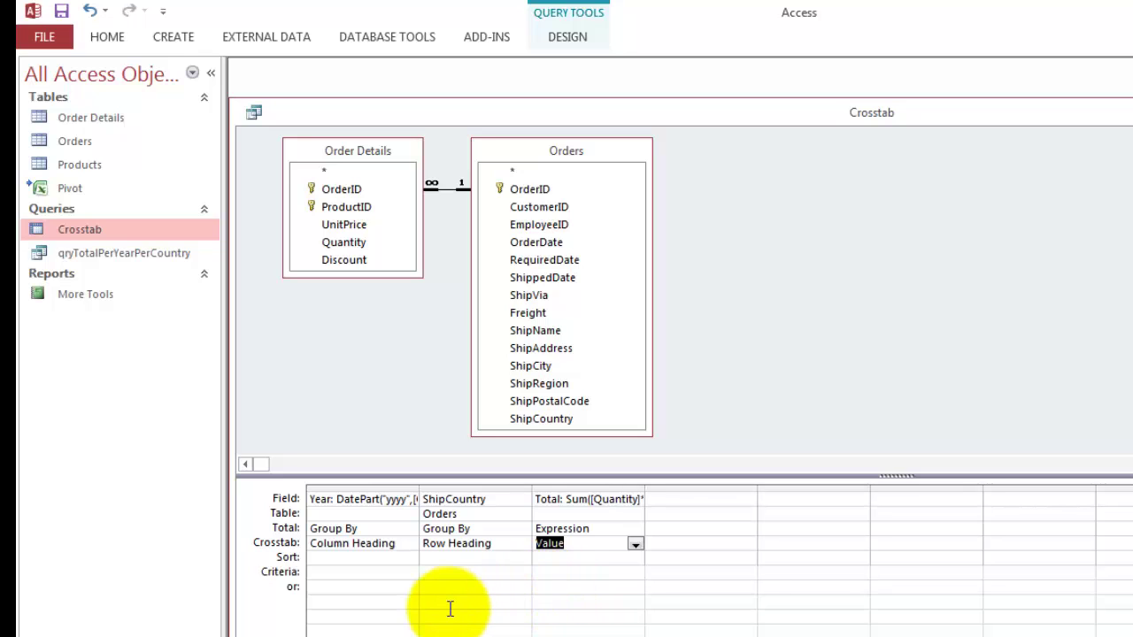
click(350, 486)
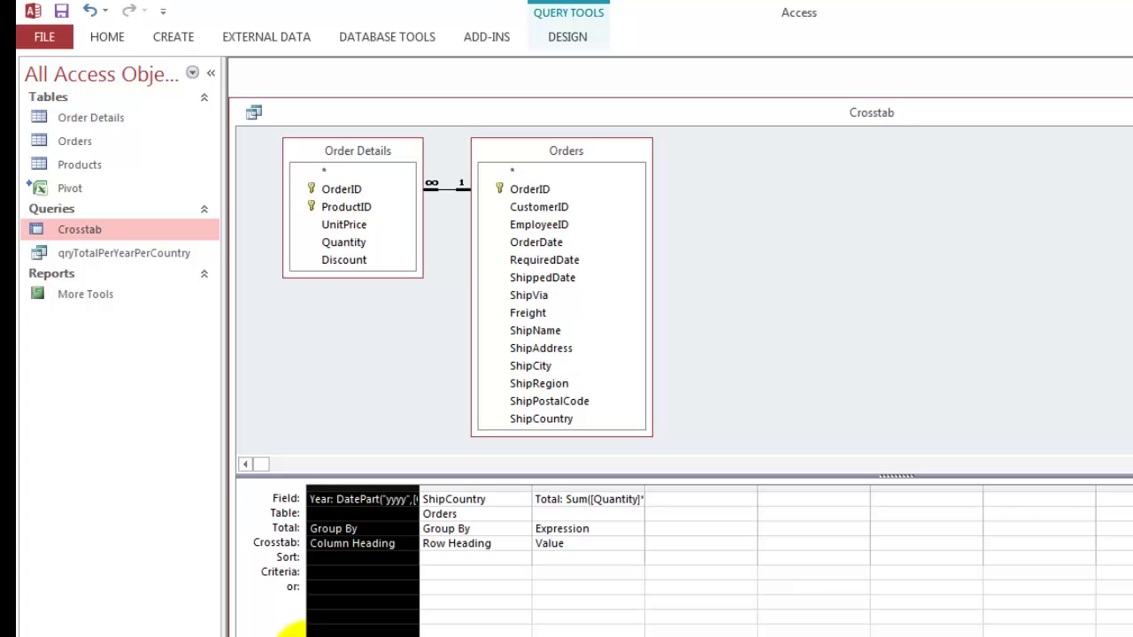
click(468, 485)
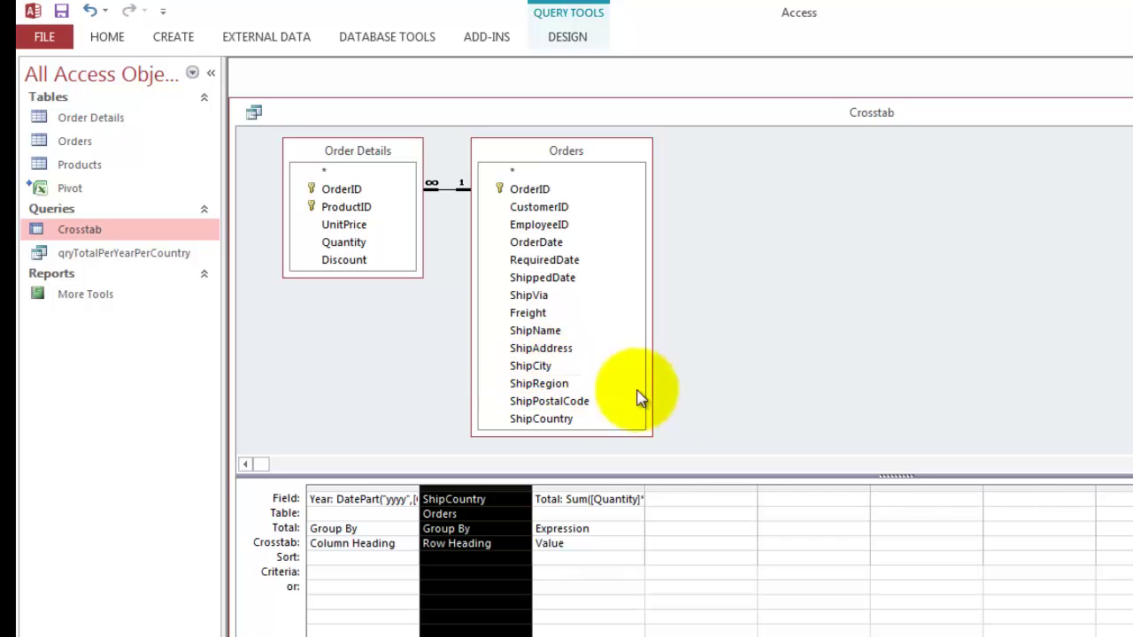
click(771, 413)
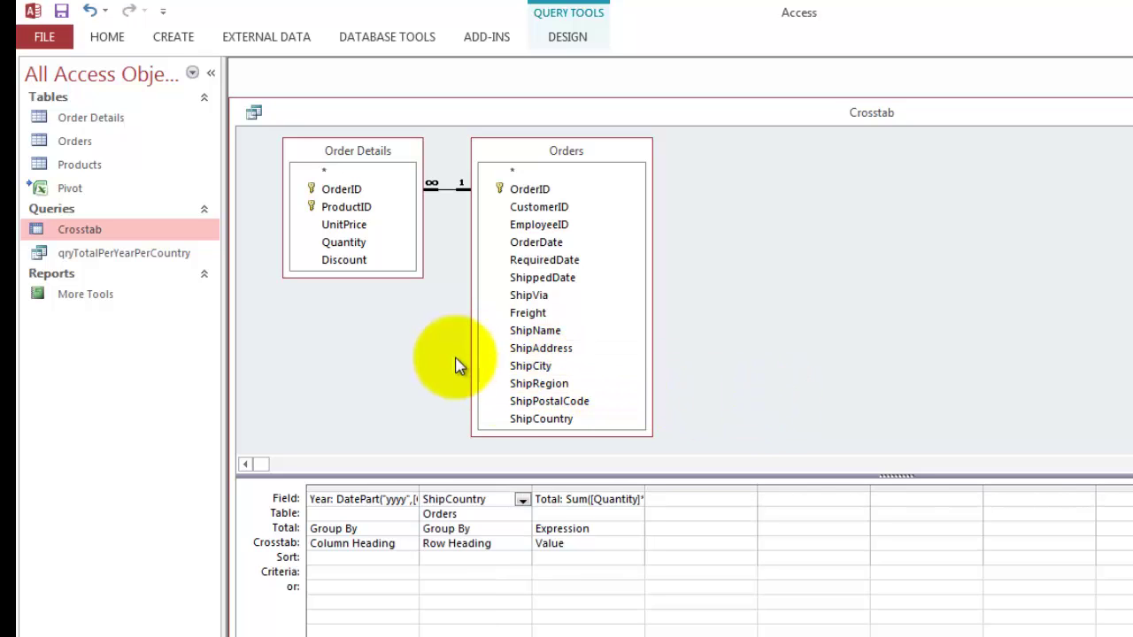
Add ShipCity from Orders as a second Row Heading, and highlight the Austria and France rows in Datasheet view.
double_click(542, 373)
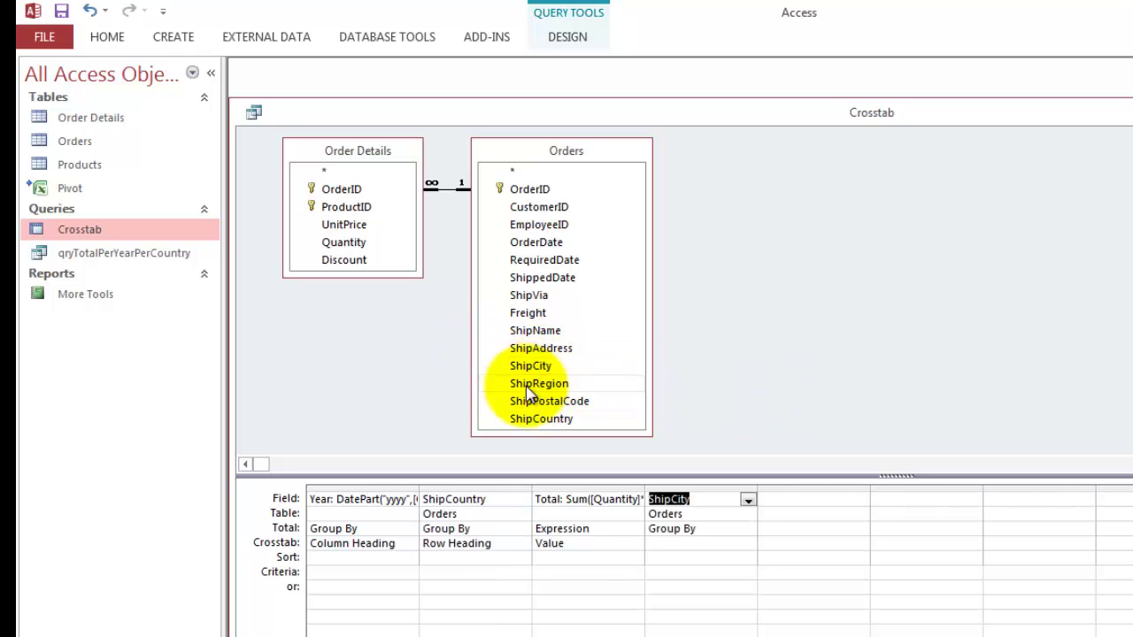
click(734, 545)
click(748, 545)
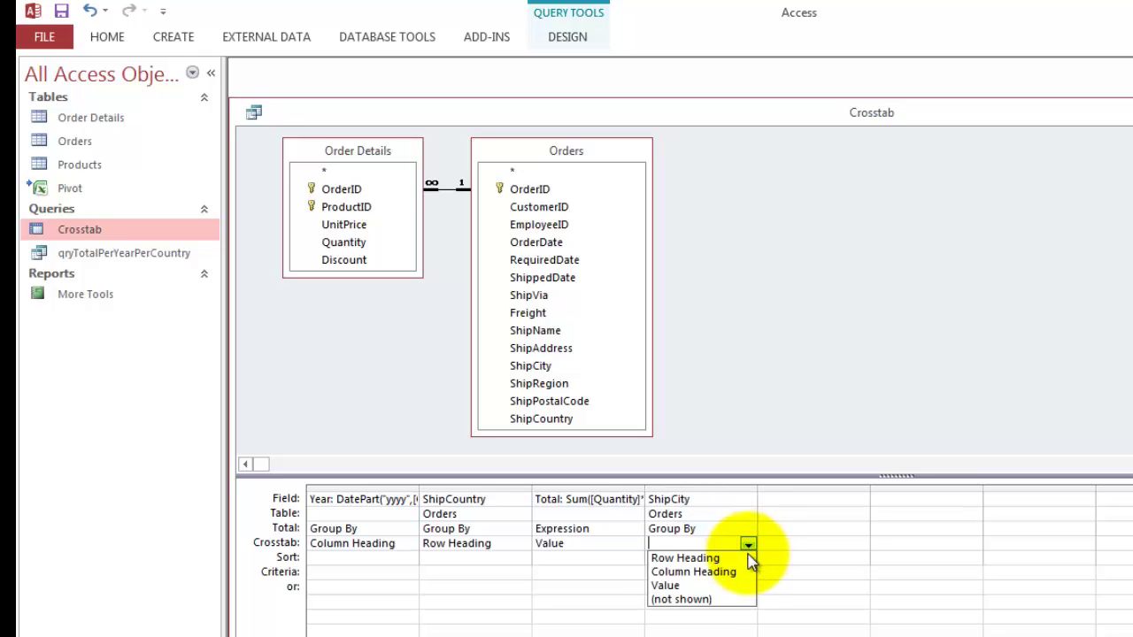
click(672, 559)
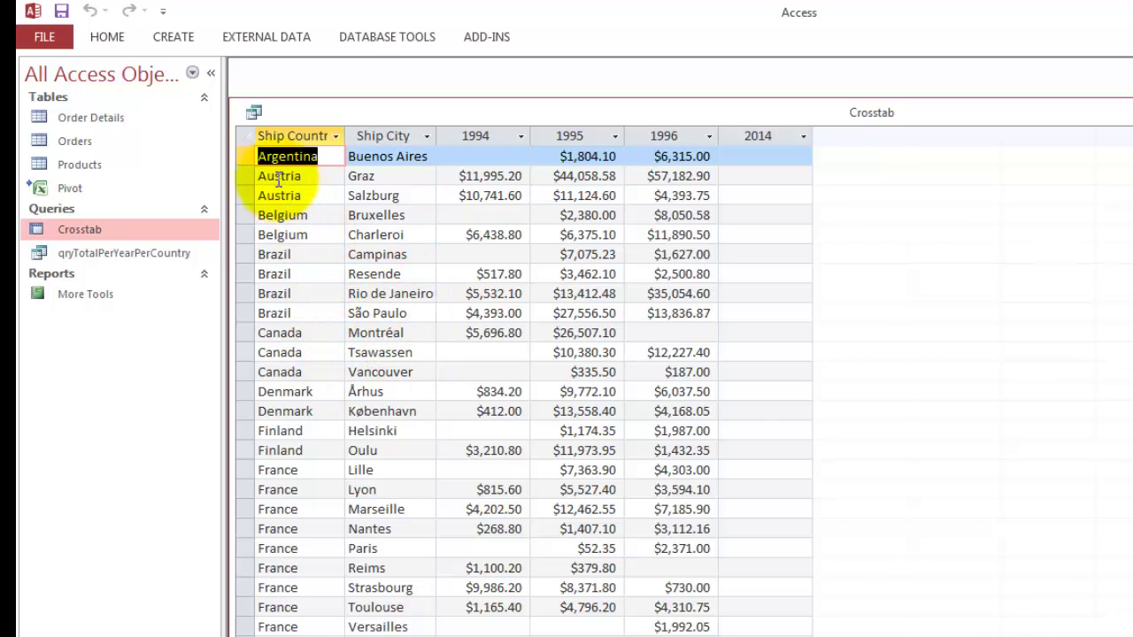
drag(241, 176, 241, 194)
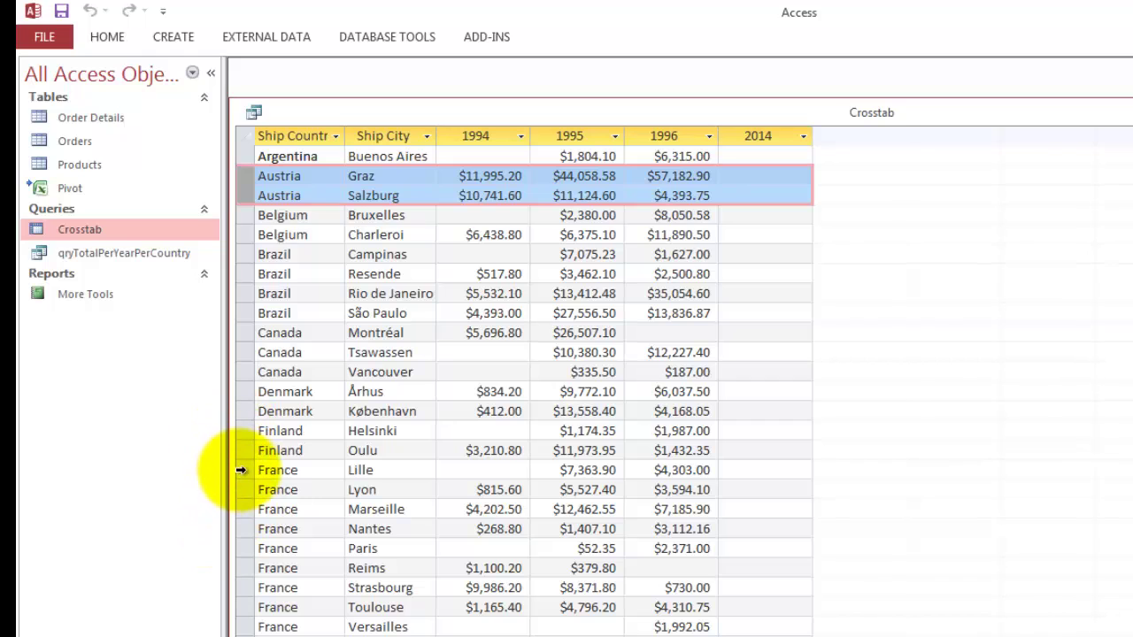
drag(239, 469, 244, 627)
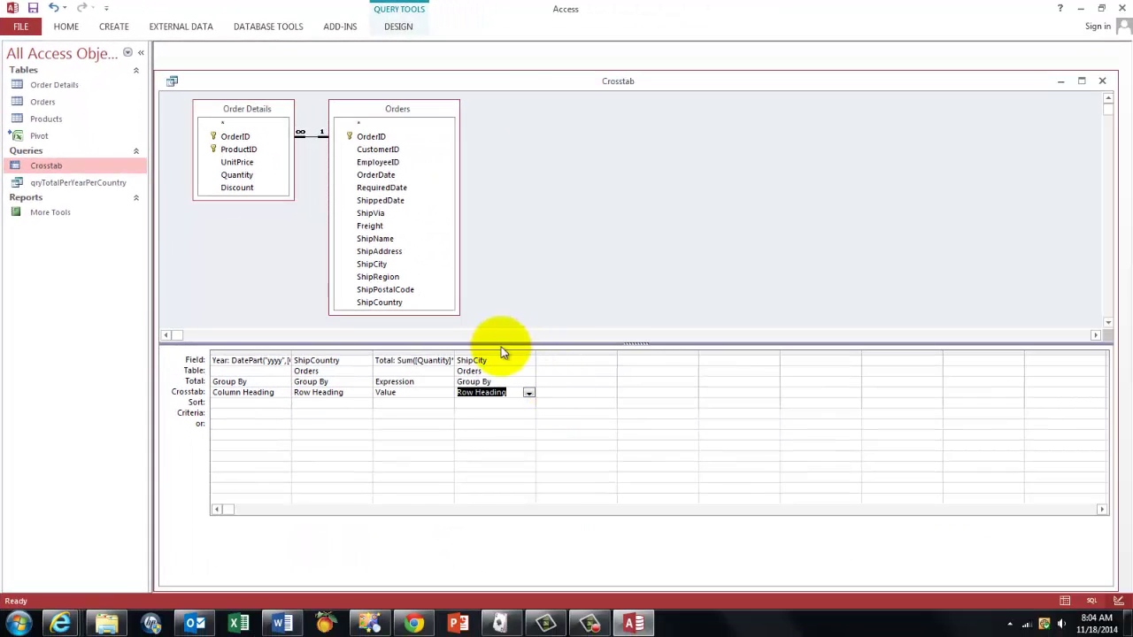
Delete the ShipCity column from the query design and show the Crosstab query in Datasheet view.
click(500, 355)
key(Delete)
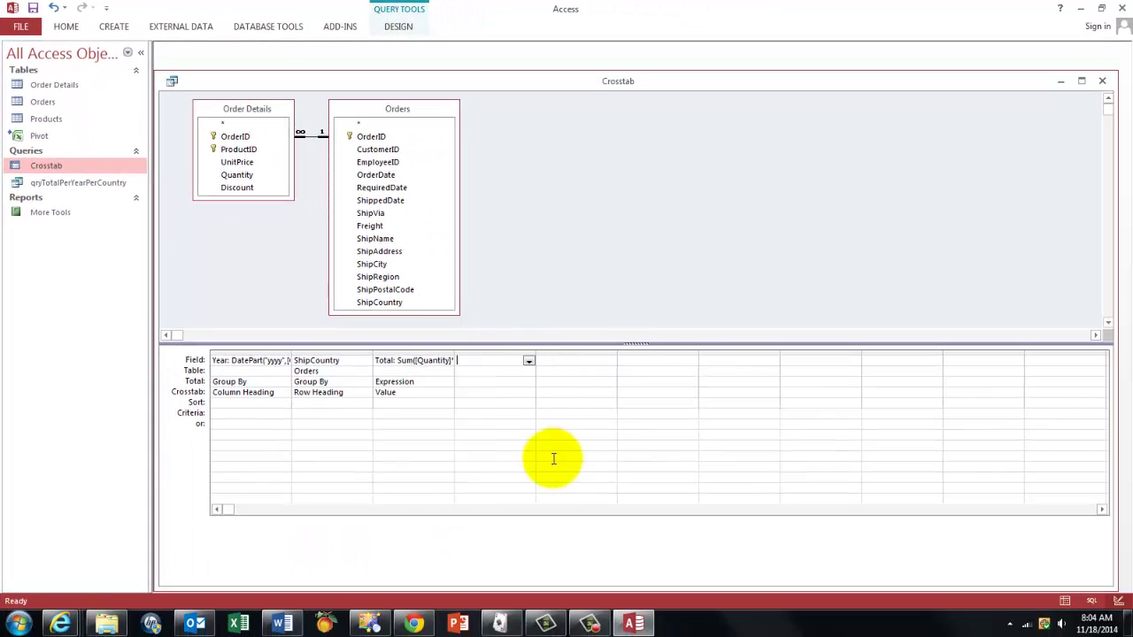
click(1065, 601)
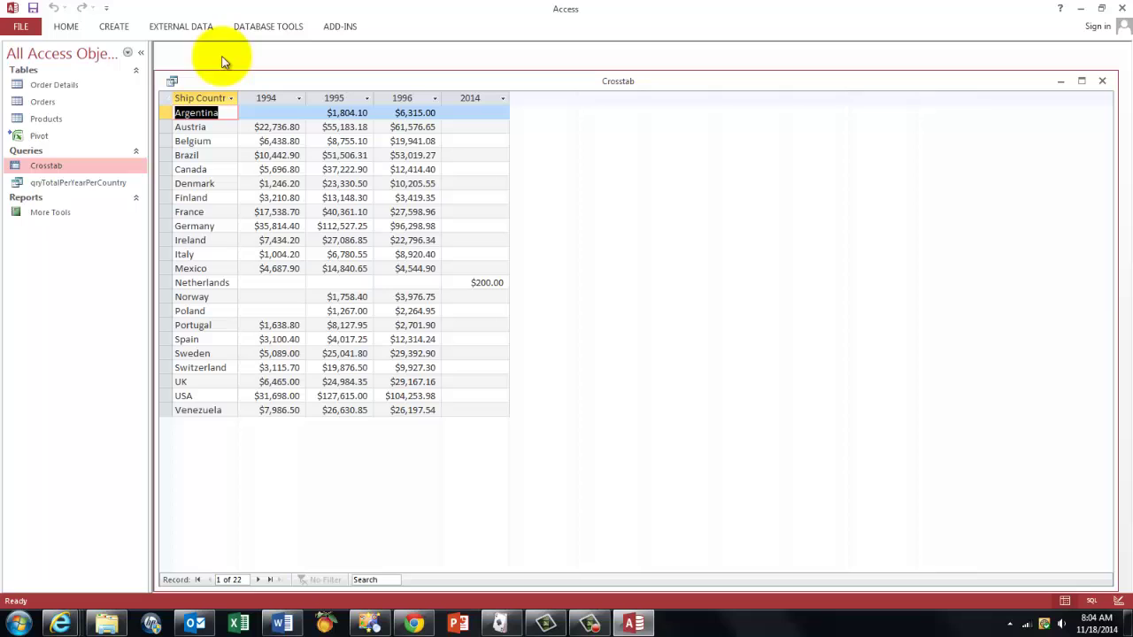
Open the More Tools report and maximize its window.
click(62, 212)
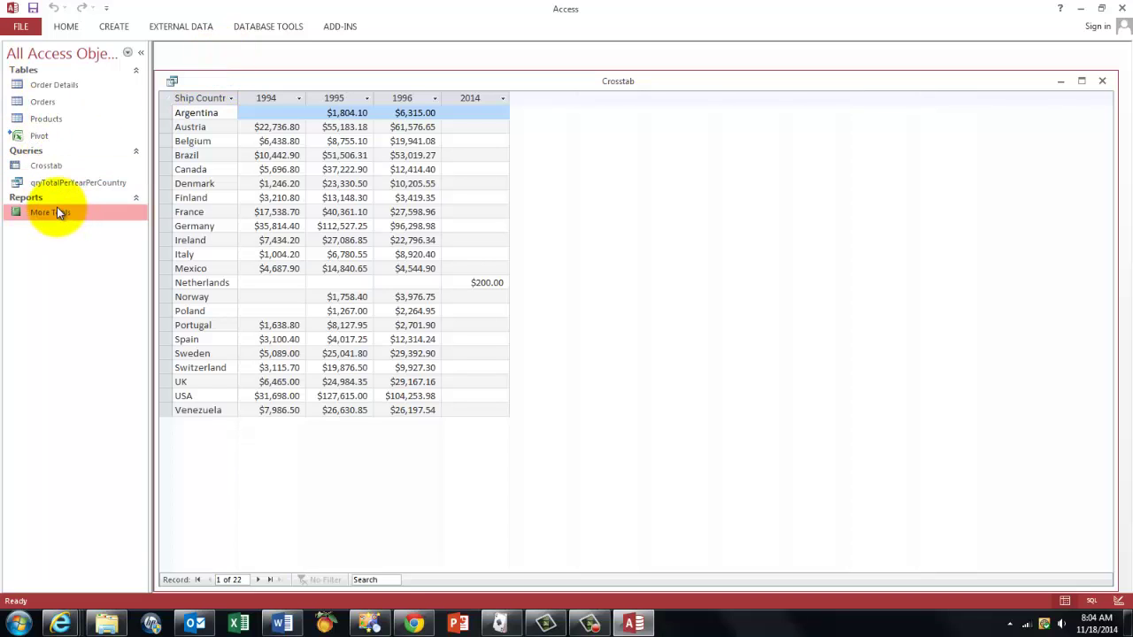
double_click(57, 206)
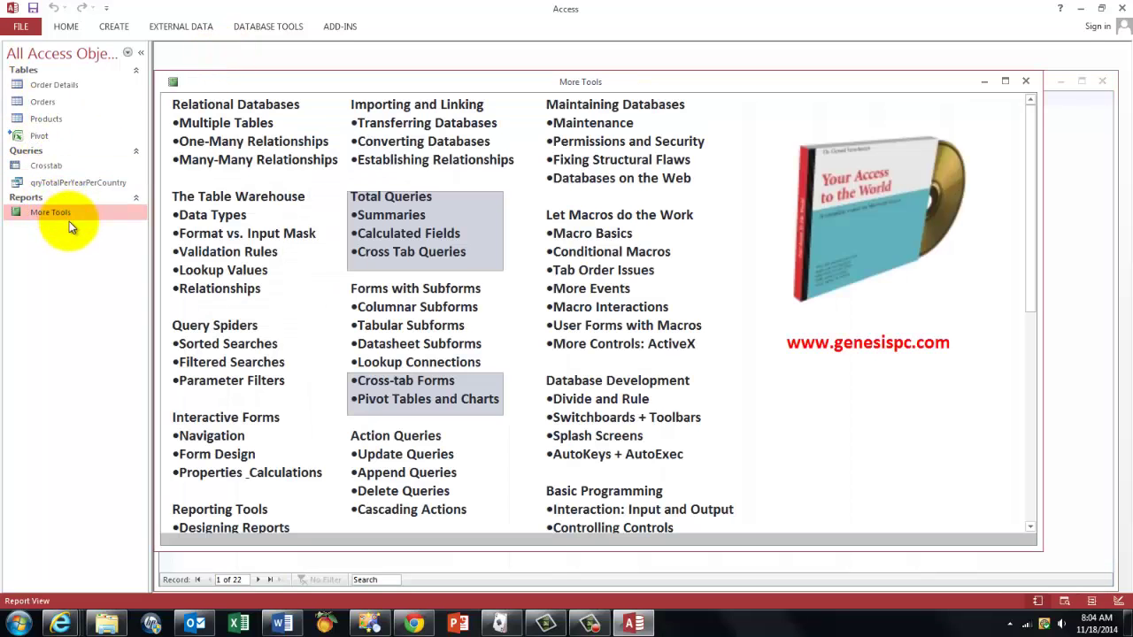
click(1004, 81)
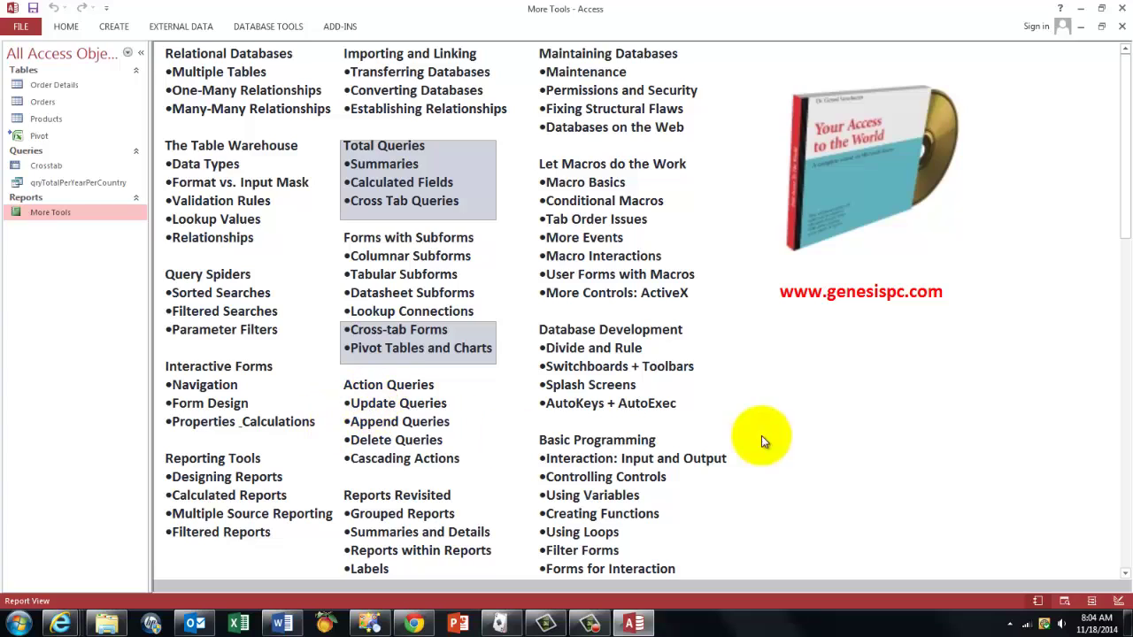